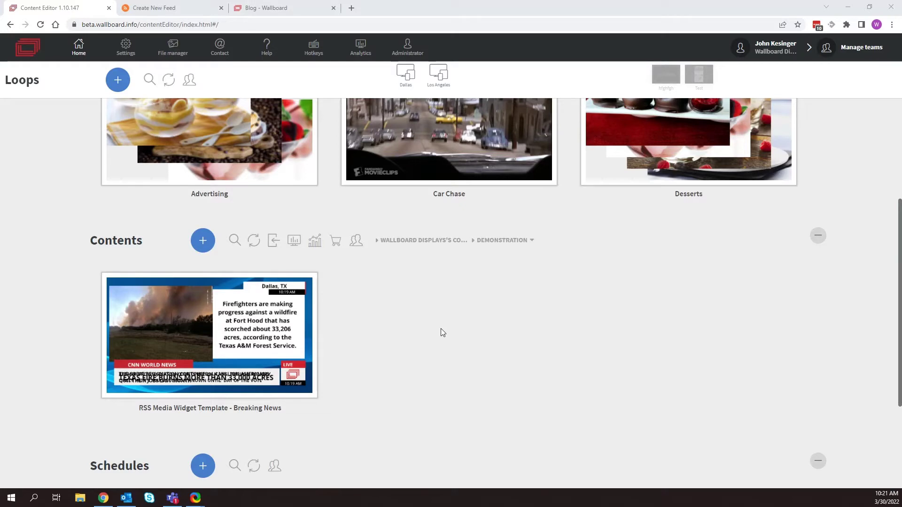
- Create a 1920 x 1080 content named 'Media Widget' and open it for editing
{"action": "left_click", "coordinate": [203, 242]}
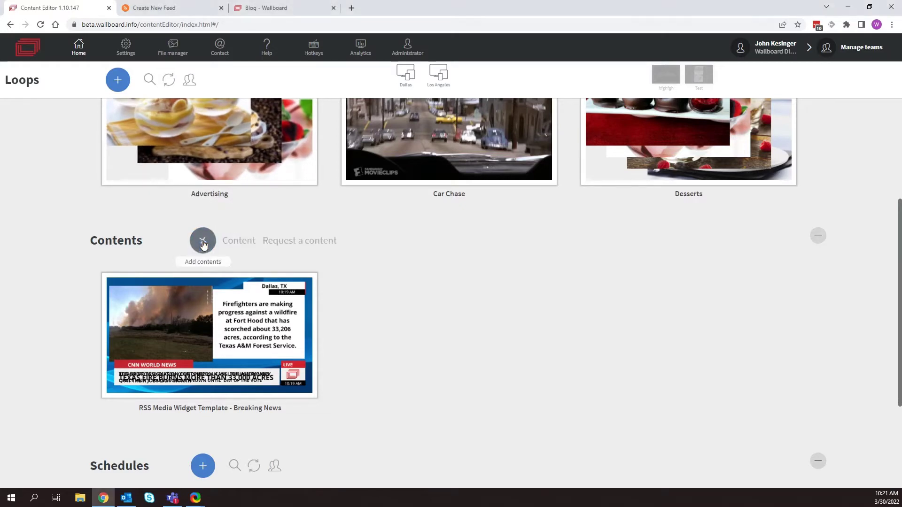
{"action": "left_click", "coordinate": [245, 244]}
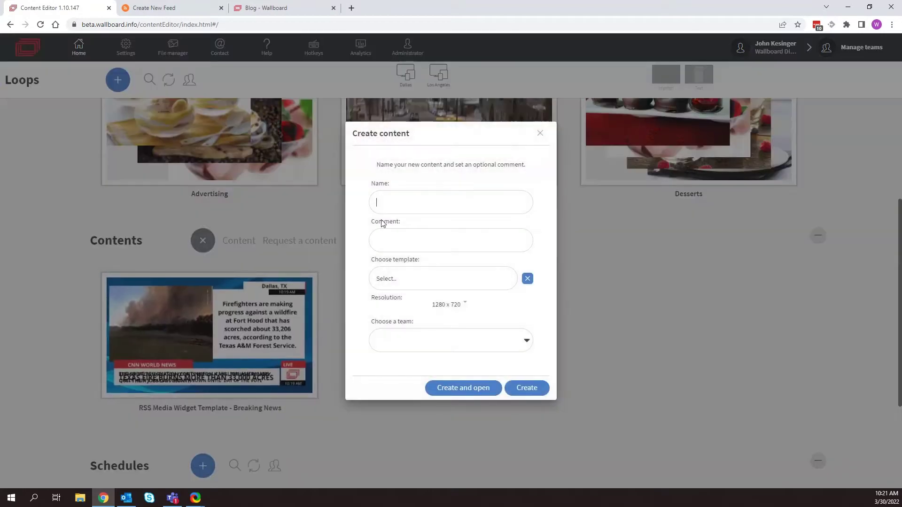
{"action": "left_click", "coordinate": [457, 306]}
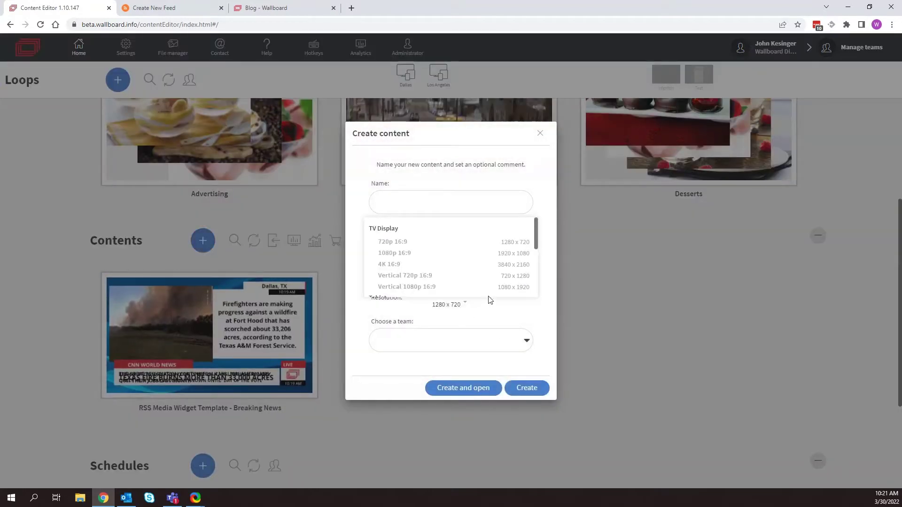
{"action": "left_click", "coordinate": [513, 255]}
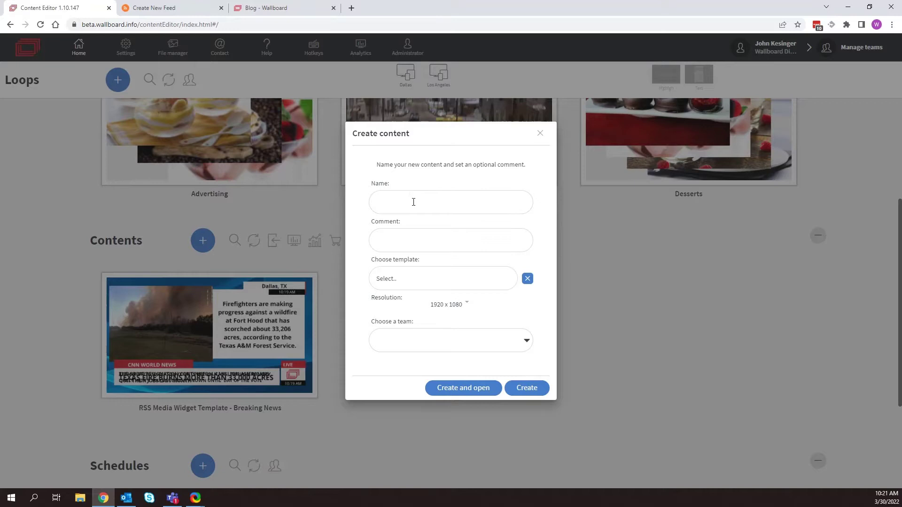
{"action": "type", "text": "Media Widget"}
{"action": "key", "text": "Return"}
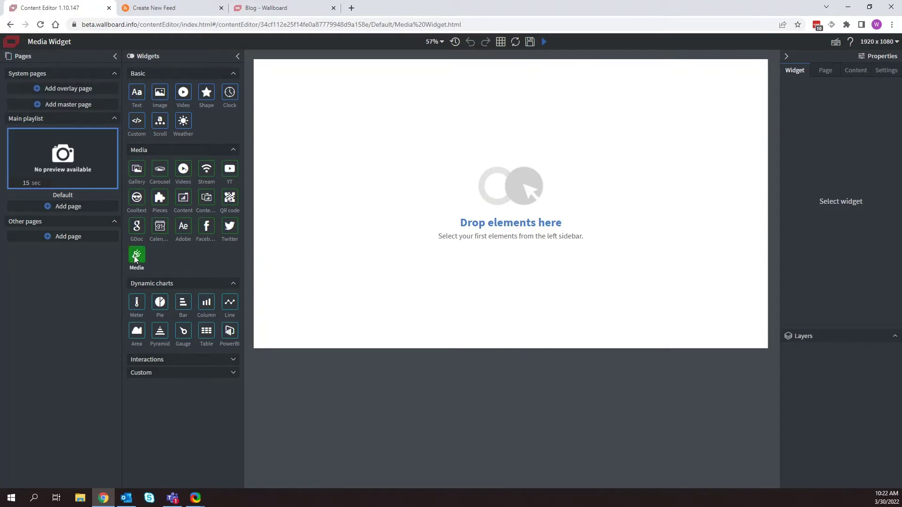
- Place a Media widget on the empty page and enlarge it
{"action": "left_click_drag", "start_coordinate": [138, 262], "coordinate": [379, 128]}
{"action": "left_click_drag", "start_coordinate": [460, 179], "coordinate": [704, 316]}
{"action": "left_click_drag", "start_coordinate": [638, 274], "coordinate": [647, 279]}
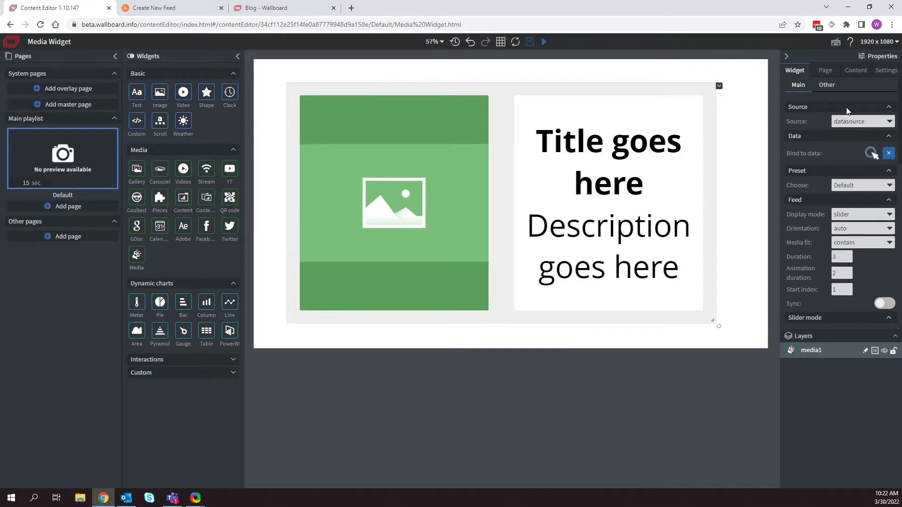
- Set the media widget's width and height to 1/1 and align it left and top
{"action": "scroll", "coordinate": [827, 161], "scroll_direction": "down", "scroll_amount": 4}
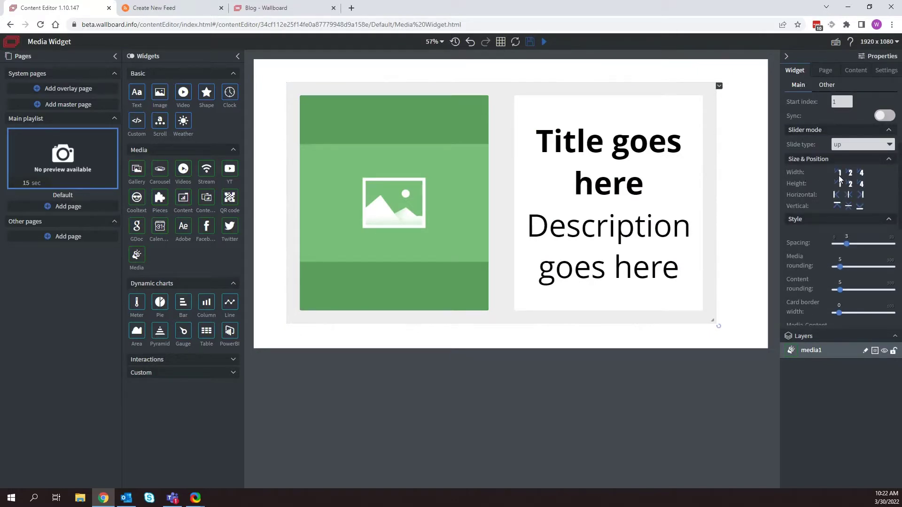
{"action": "left_click", "coordinate": [840, 173]}
{"action": "left_click", "coordinate": [838, 185]}
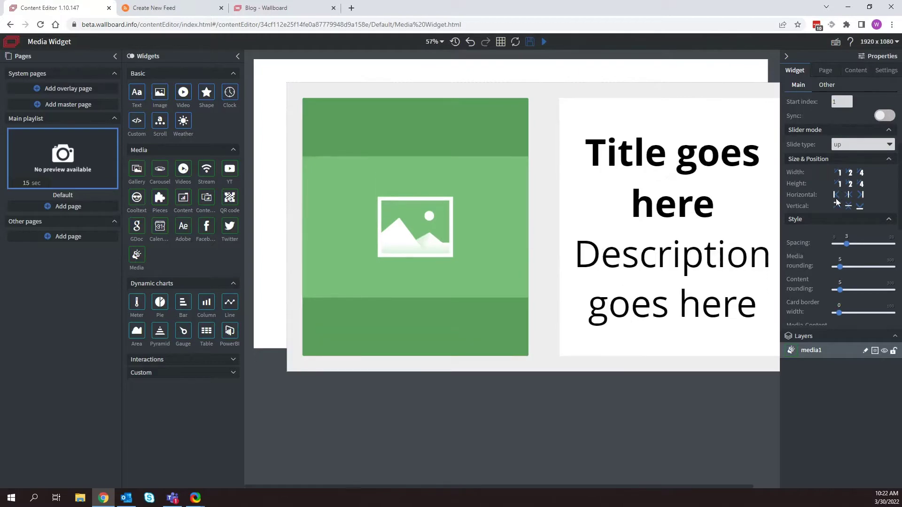
{"action": "left_click", "coordinate": [836, 195]}
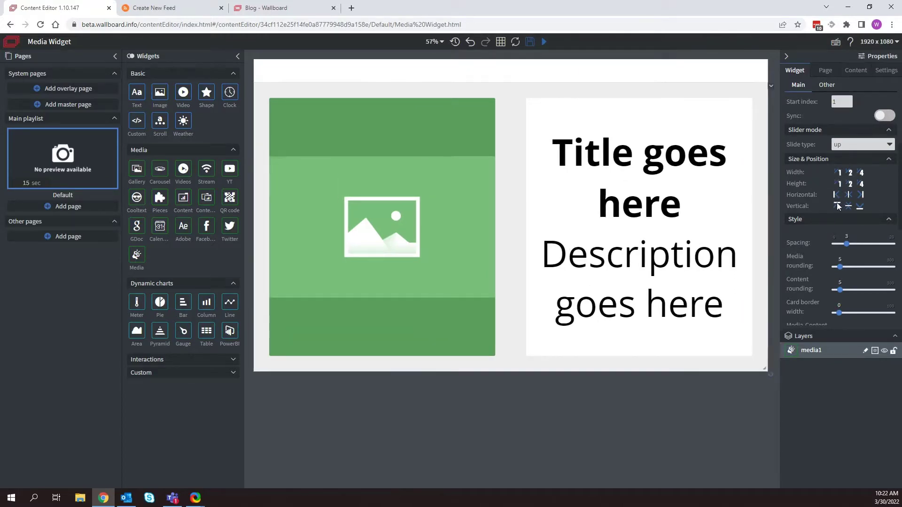
{"action": "left_click", "coordinate": [837, 206]}
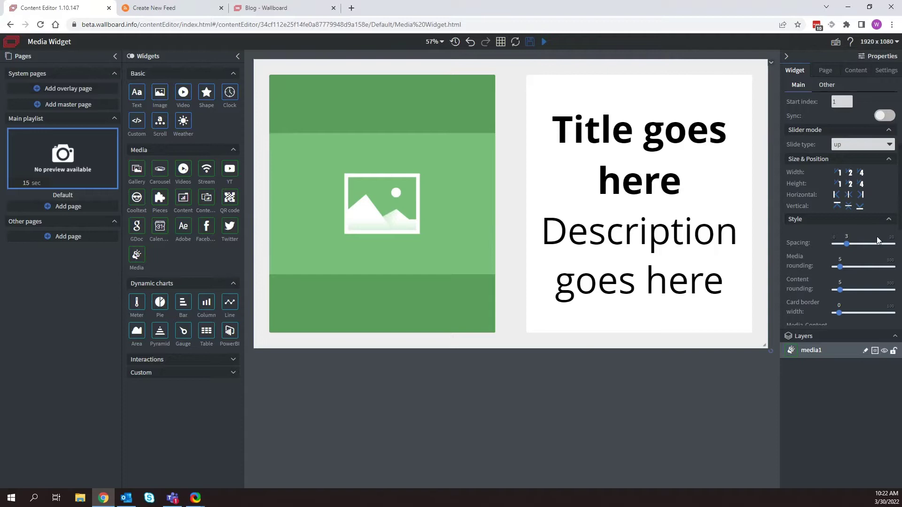
- Open the media widget's RSS feed binding and browse the datasource list without choosing one
{"action": "scroll", "coordinate": [876, 236], "scroll_direction": "up", "scroll_amount": 4}
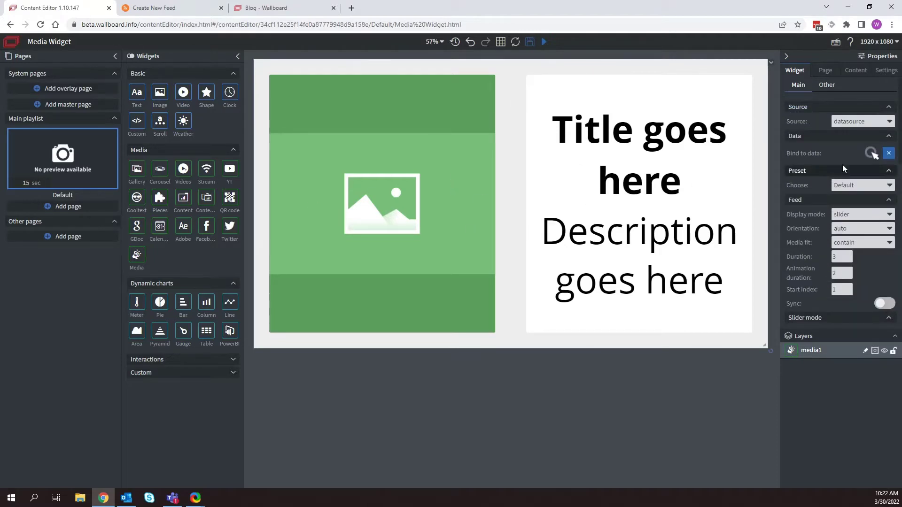
{"action": "left_click", "coordinate": [870, 154]}
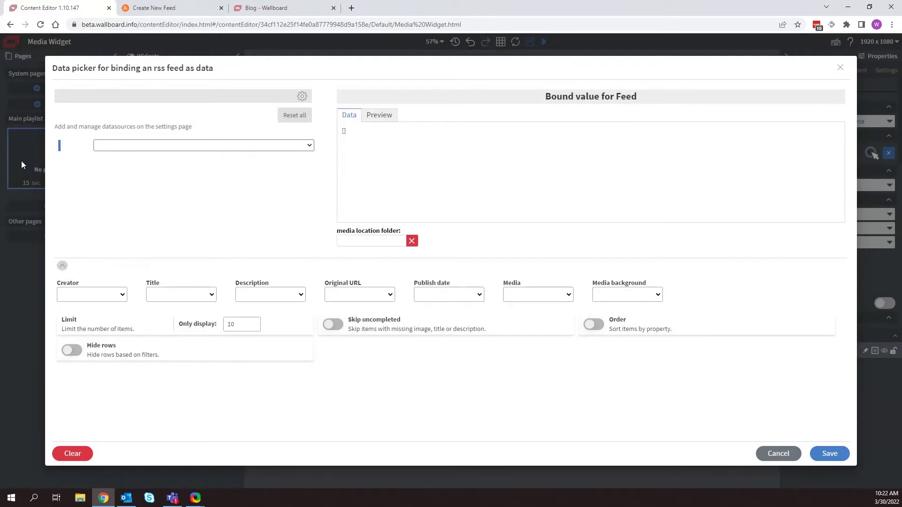
{"action": "left_click", "coordinate": [304, 145]}
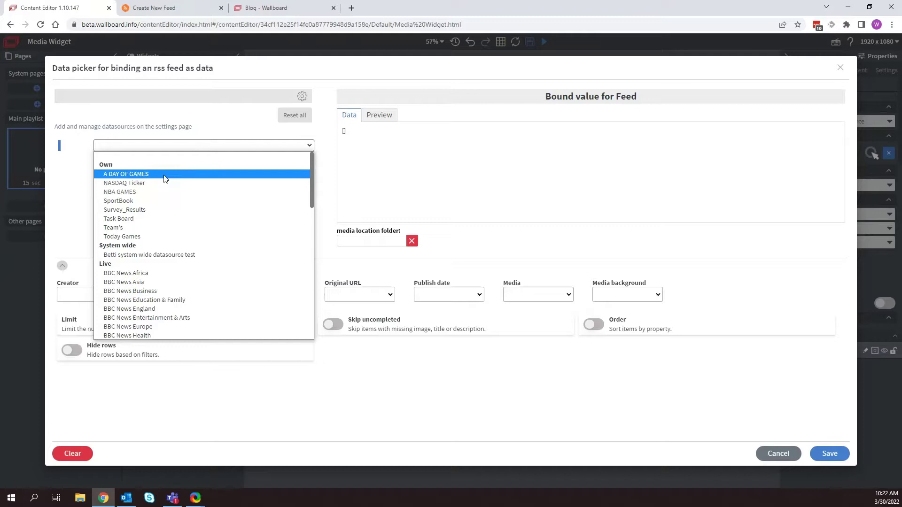
{"action": "scroll", "coordinate": [152, 282], "scroll_direction": "down", "scroll_amount": 2}
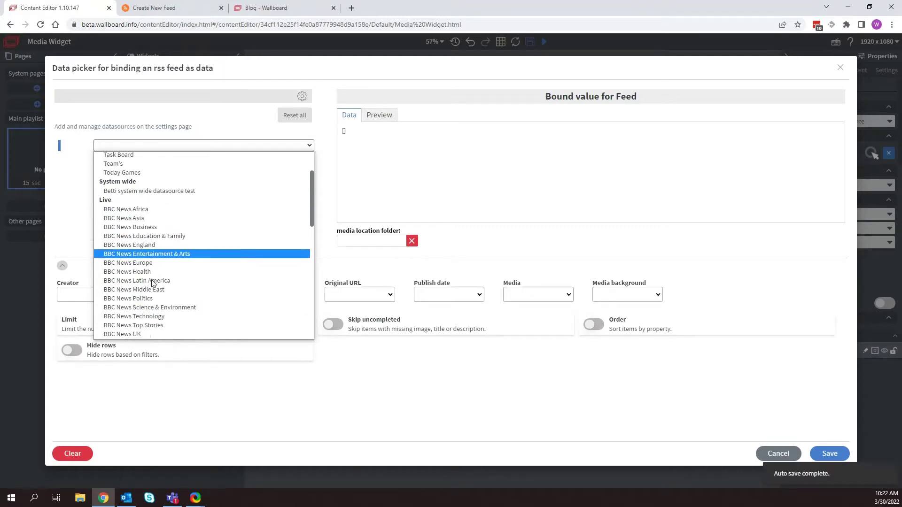
{"action": "scroll", "coordinate": [151, 281], "scroll_direction": "down", "scroll_amount": 4}
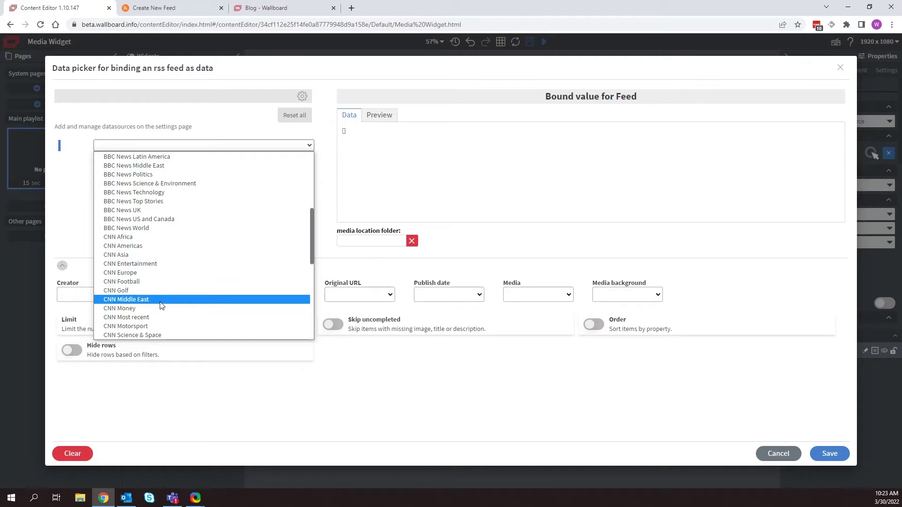
{"action": "scroll", "coordinate": [155, 300], "scroll_direction": "down", "scroll_amount": 3}
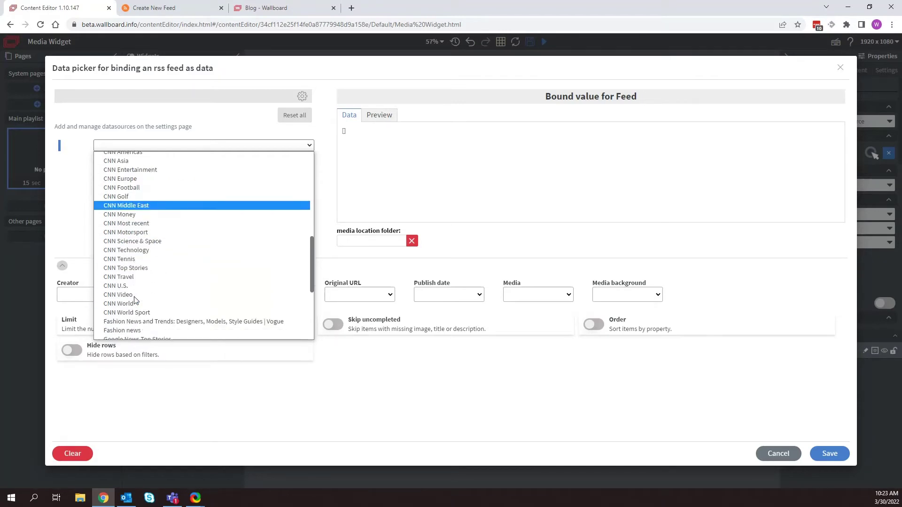
{"action": "scroll", "coordinate": [135, 290], "scroll_direction": "up", "scroll_amount": 3}
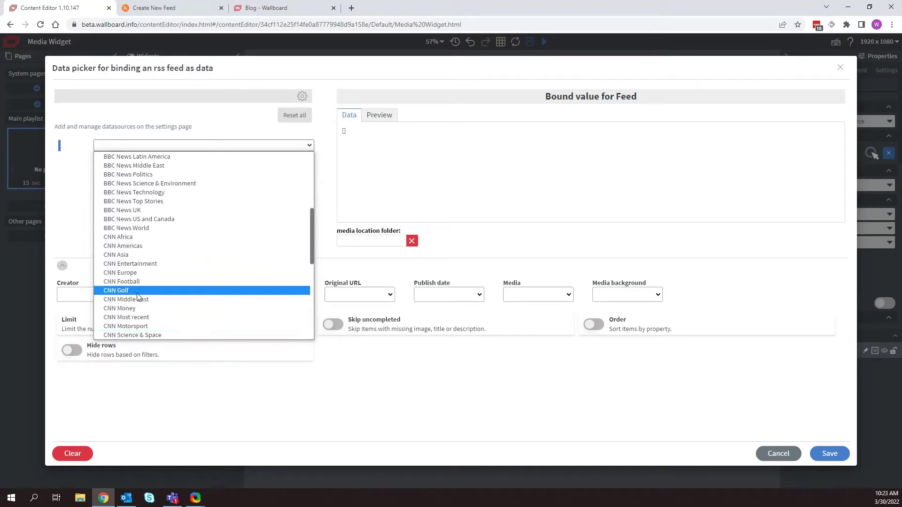
{"action": "scroll", "coordinate": [159, 275], "scroll_direction": "up", "scroll_amount": 5}
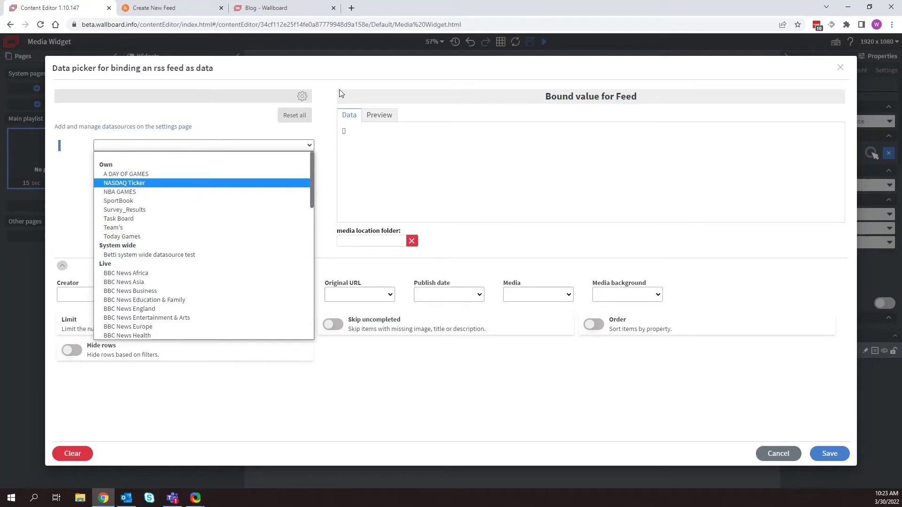
{"action": "left_click", "coordinate": [320, 136]}
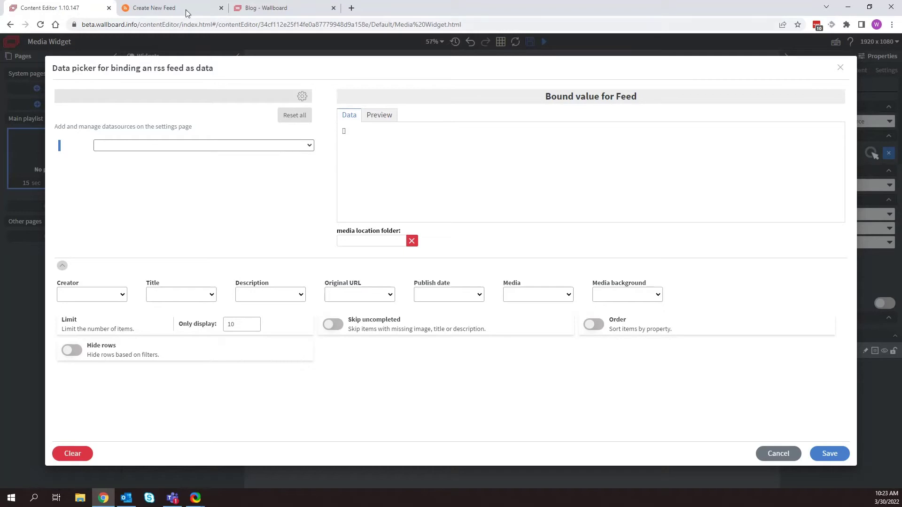
- Switch to the RSS.app feed generator tab and select its site address
{"action": "left_click", "coordinate": [165, 7]}
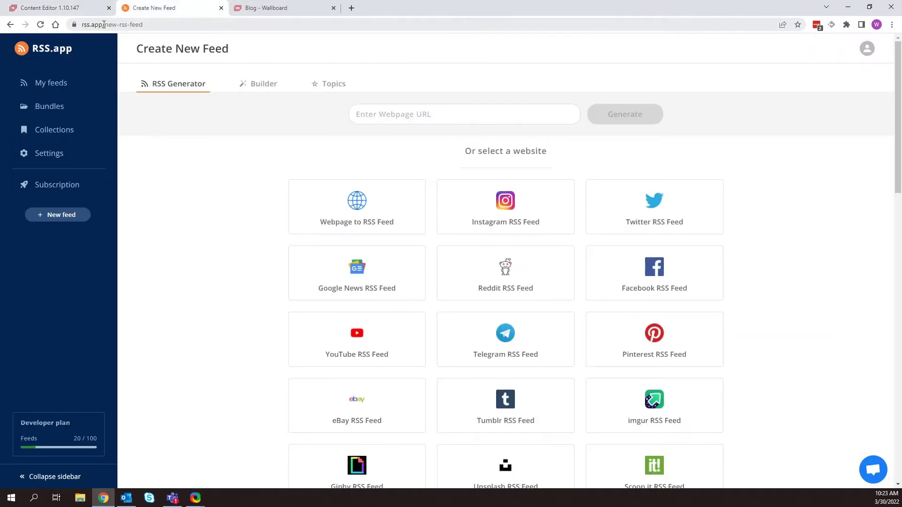
{"action": "left_click_drag", "start_coordinate": [104, 25], "coordinate": [80, 24]}
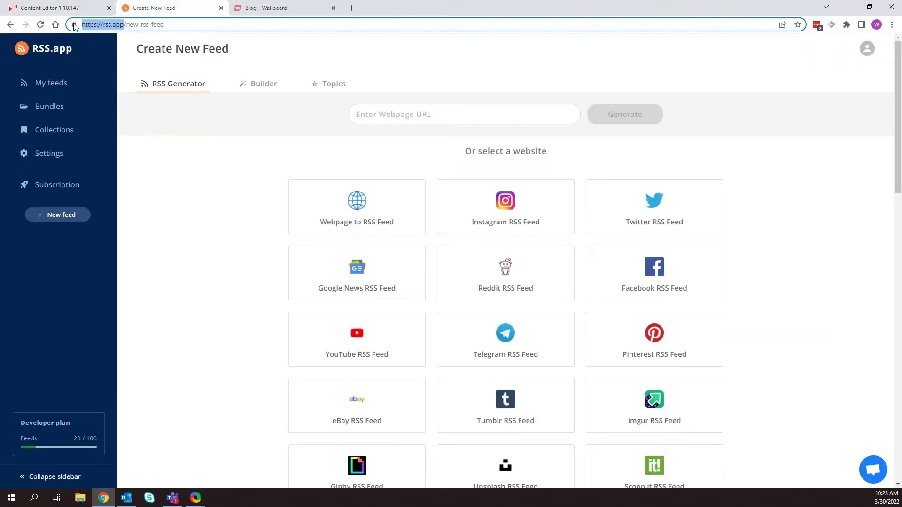
{"action": "left_click", "coordinate": [185, 147]}
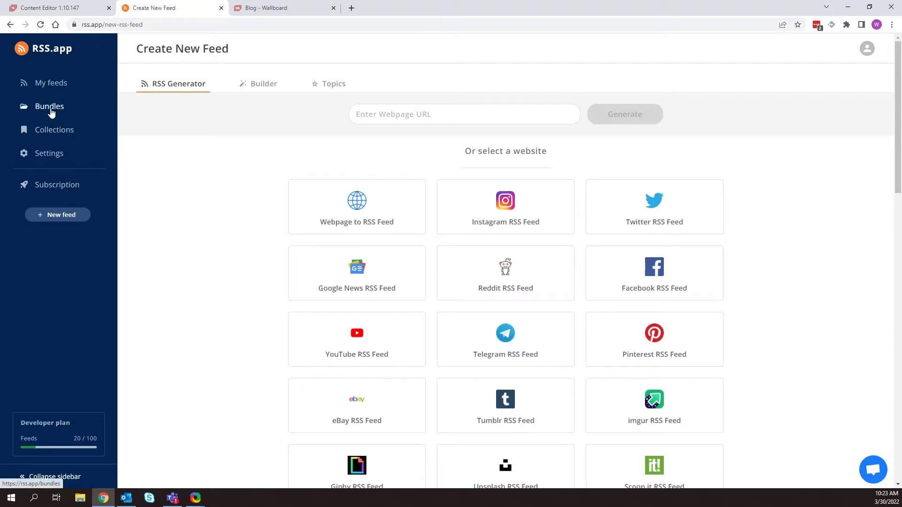
- Open RSS.app's subscription plans in a new tab, review them, and close that tab
{"action": "right_click", "coordinate": [61, 184]}
{"action": "left_click", "coordinate": [78, 196]}
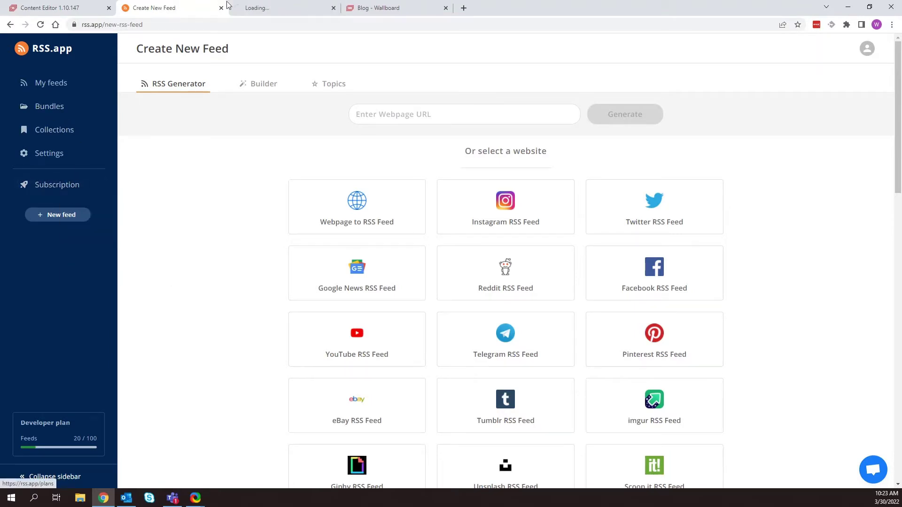
{"action": "left_click", "coordinate": [245, 6]}
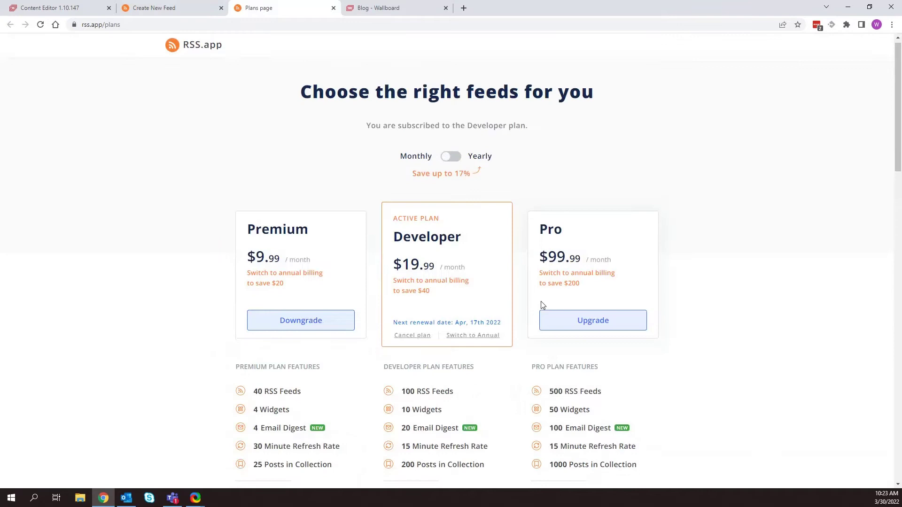
{"action": "scroll", "coordinate": [542, 305], "scroll_direction": "down", "scroll_amount": 1}
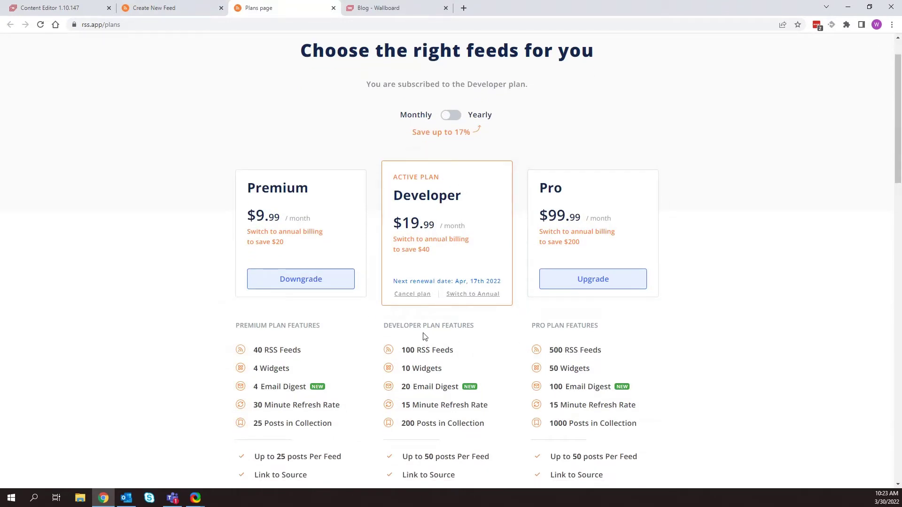
{"action": "scroll", "coordinate": [425, 337], "scroll_direction": "down", "scroll_amount": 2}
{"action": "scroll", "coordinate": [424, 337], "scroll_direction": "up", "scroll_amount": 1}
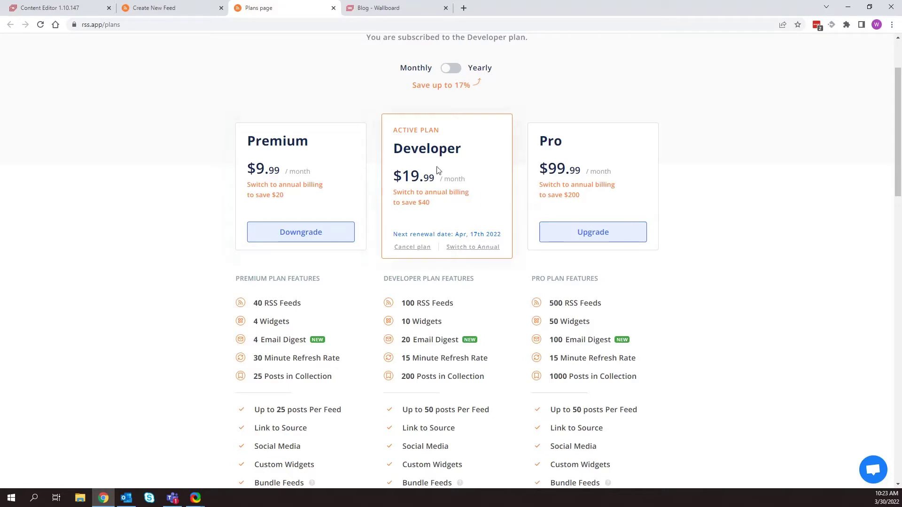
{"action": "scroll", "coordinate": [445, 197], "scroll_direction": "down", "scroll_amount": 1}
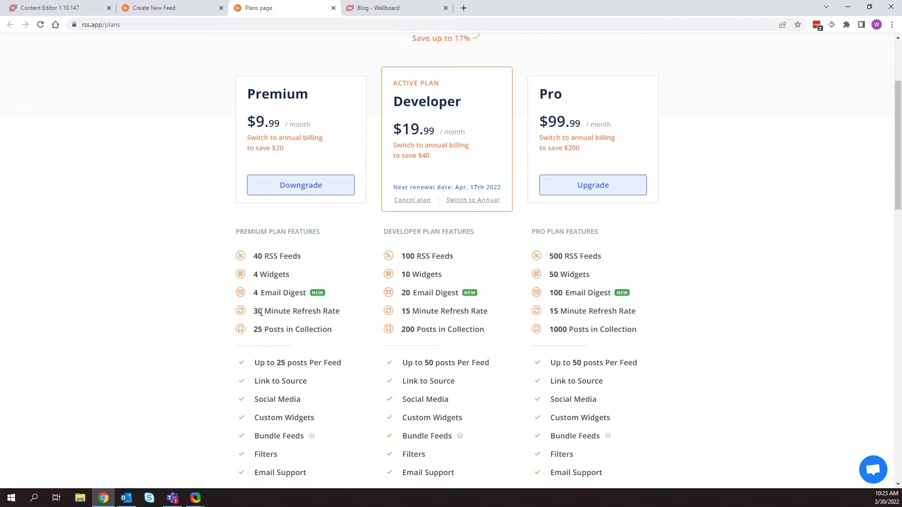
{"action": "left_click", "coordinate": [203, 8]}
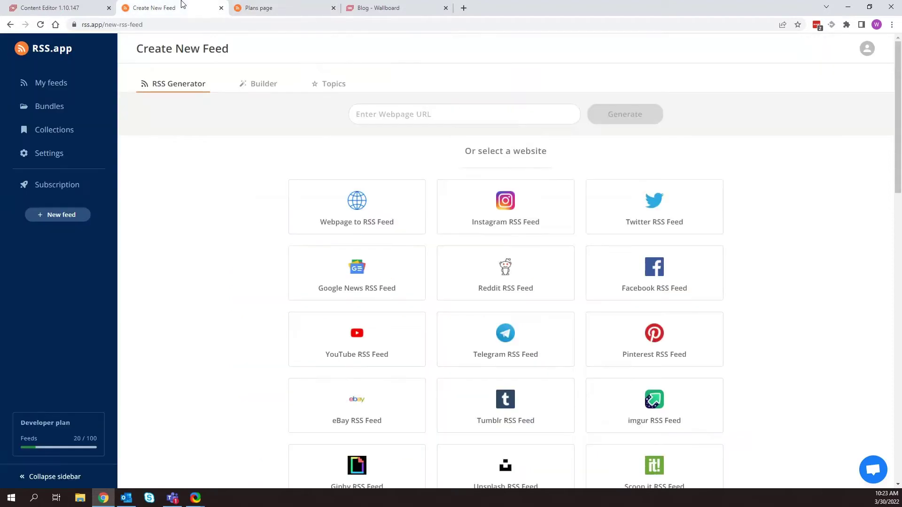
- Close the remaining plans tab and look over the Create New Feed page
{"action": "left_click", "coordinate": [333, 7]}
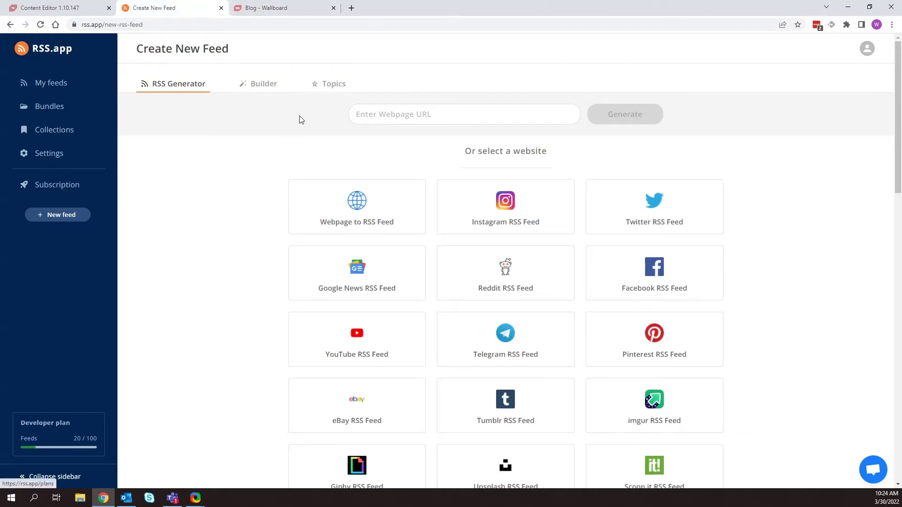
{"action": "scroll", "coordinate": [599, 252], "scroll_direction": "down", "scroll_amount": 1}
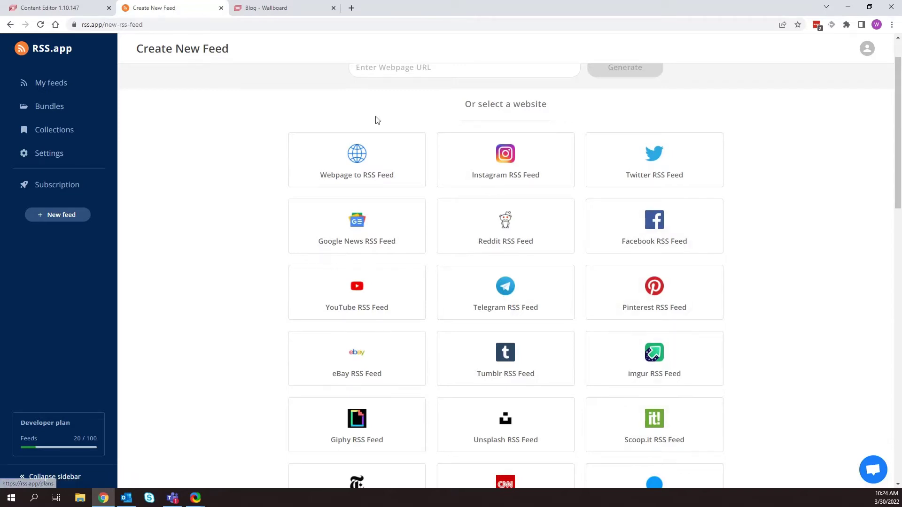
{"action": "scroll", "coordinate": [442, 191], "scroll_direction": "up", "scroll_amount": 1}
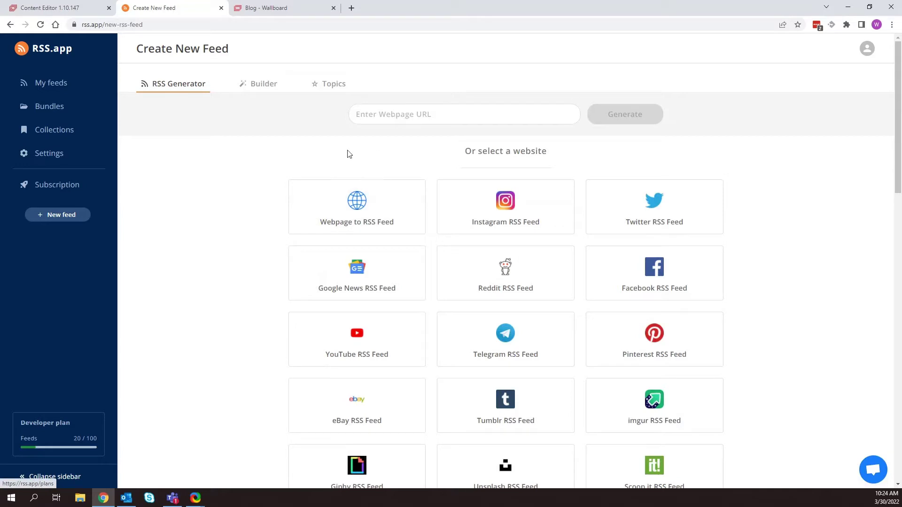
- Paste the wallboard.info/digital-signage-blog address into the webpage URL field and generate a feed
{"action": "left_click", "coordinate": [246, 7]}
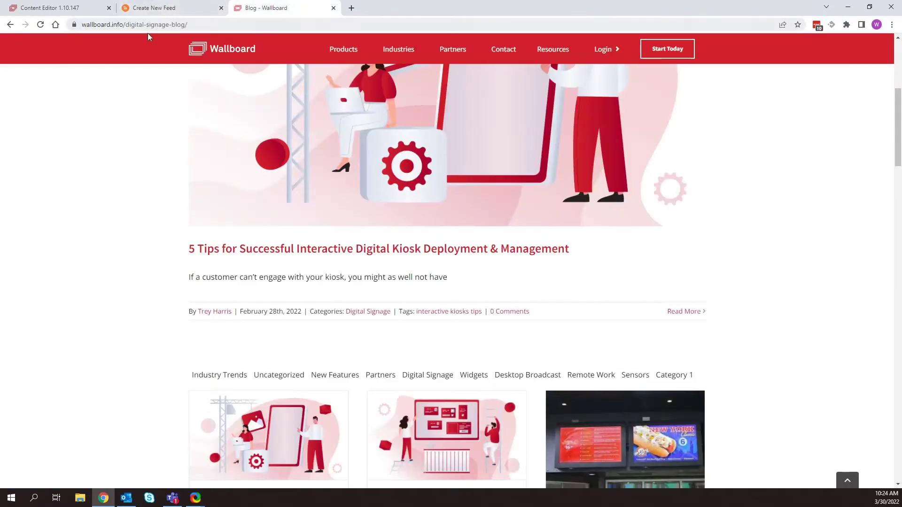
{"action": "left_click", "coordinate": [153, 24]}
{"action": "key", "text": "ctrl+c"}
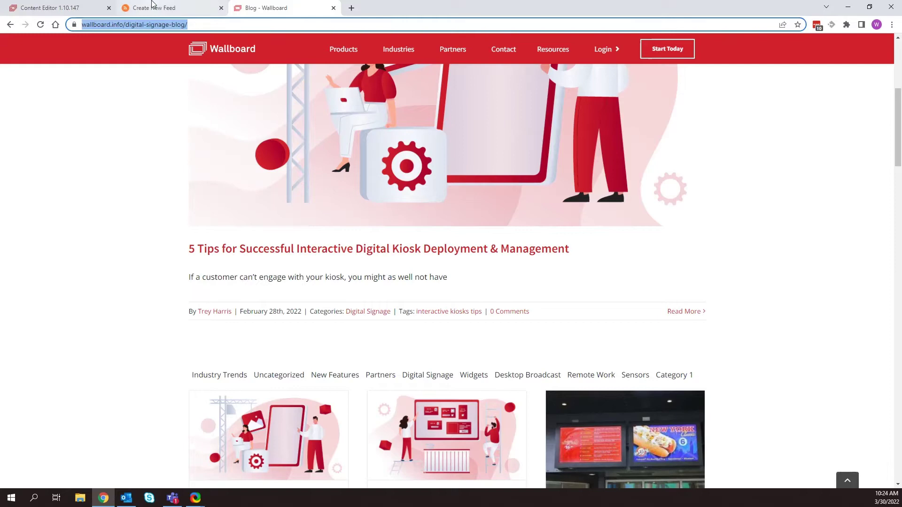
{"action": "left_click", "coordinate": [151, 7]}
{"action": "left_click", "coordinate": [398, 121]}
{"action": "key", "text": "ctrl+v"}
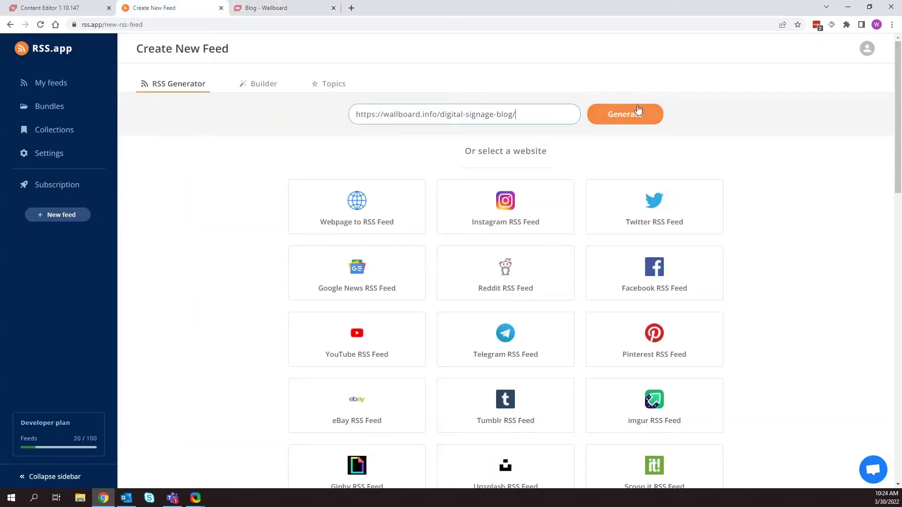
{"action": "left_click", "coordinate": [632, 115]}
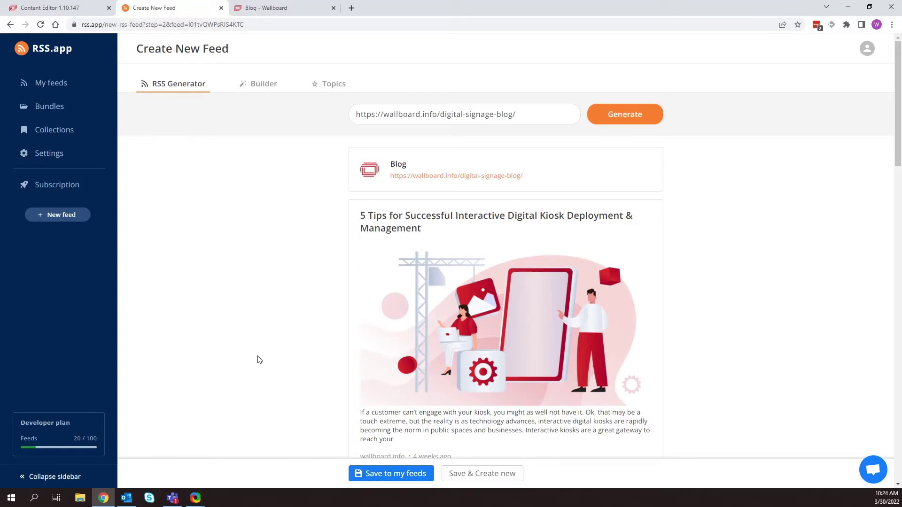
- Save the Blog feed to my feeds, then toggle Auto hide old posts on and off in Filters
{"action": "left_click", "coordinate": [386, 484]}
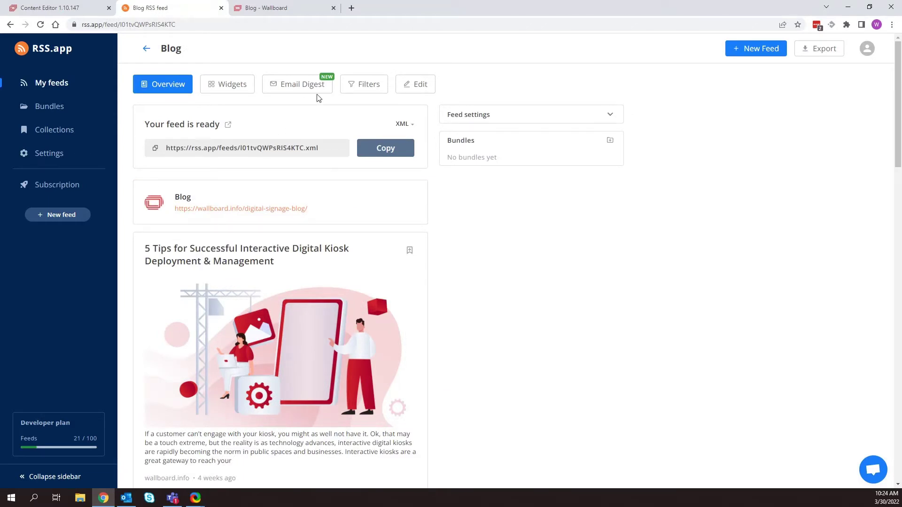
{"action": "left_click", "coordinate": [362, 89]}
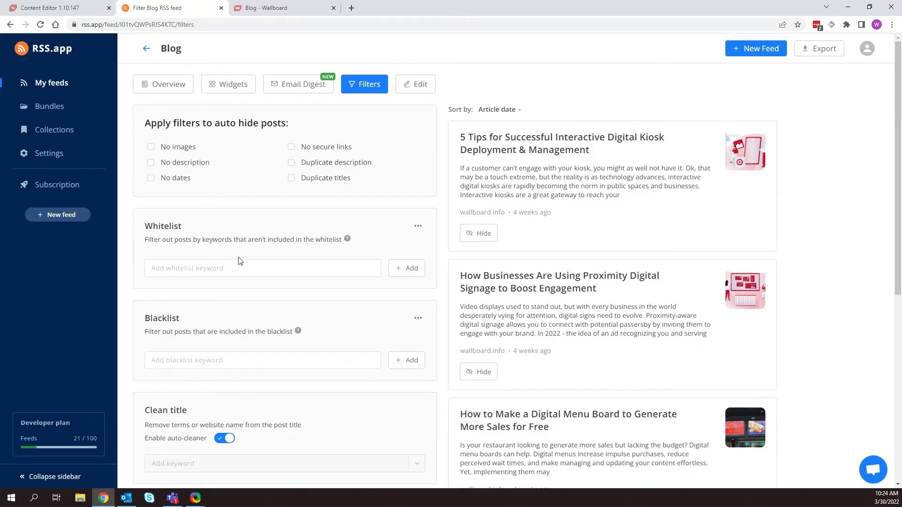
{"action": "scroll", "coordinate": [235, 267], "scroll_direction": "down", "scroll_amount": 3}
{"action": "scroll", "coordinate": [184, 162], "scroll_direction": "up", "scroll_amount": 1}
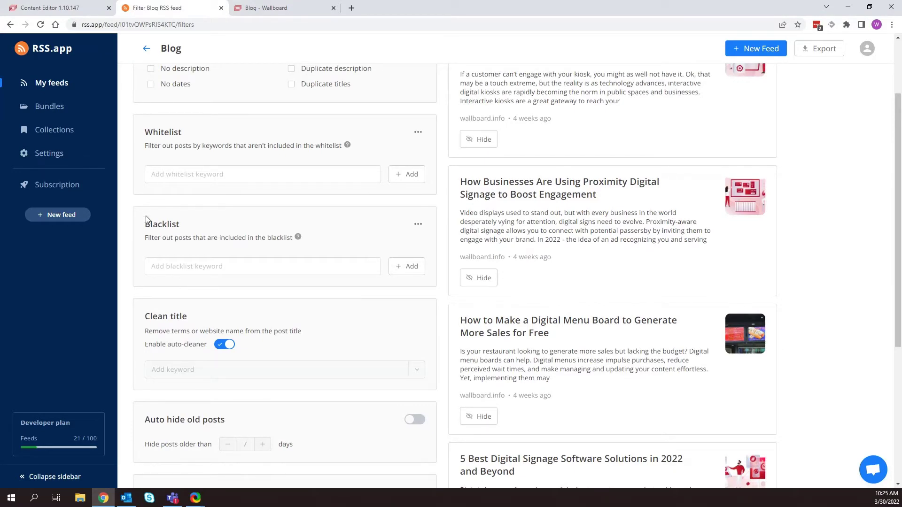
{"action": "scroll", "coordinate": [191, 270], "scroll_direction": "down", "scroll_amount": 3}
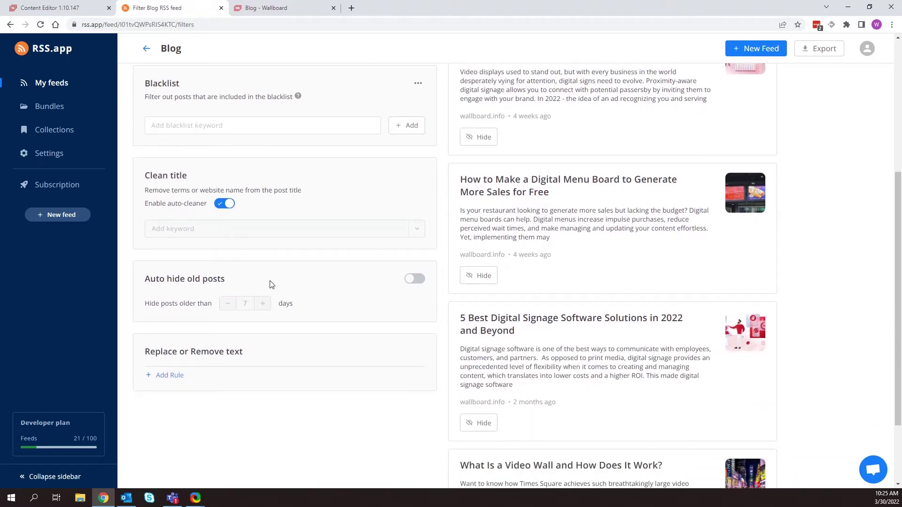
{"action": "left_click", "coordinate": [414, 279]}
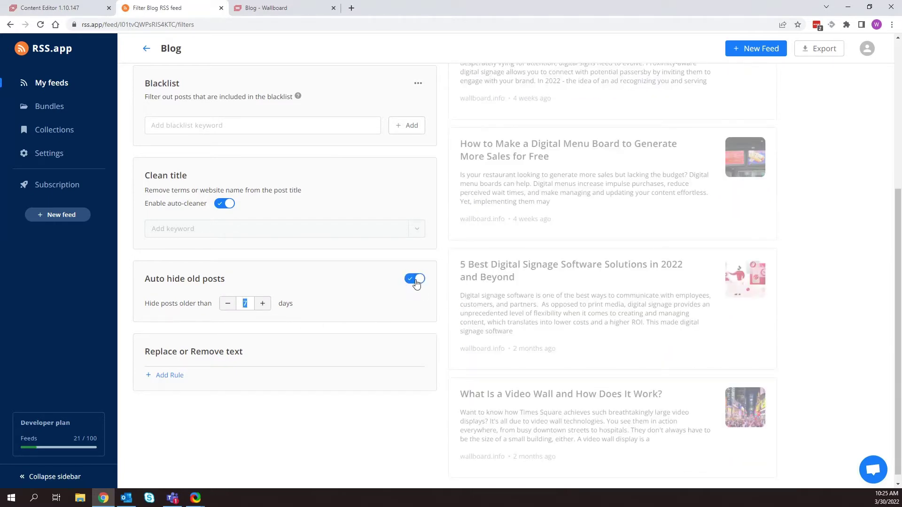
{"action": "left_click", "coordinate": [415, 280]}
{"action": "scroll", "coordinate": [410, 415], "scroll_direction": "up", "scroll_amount": 5}
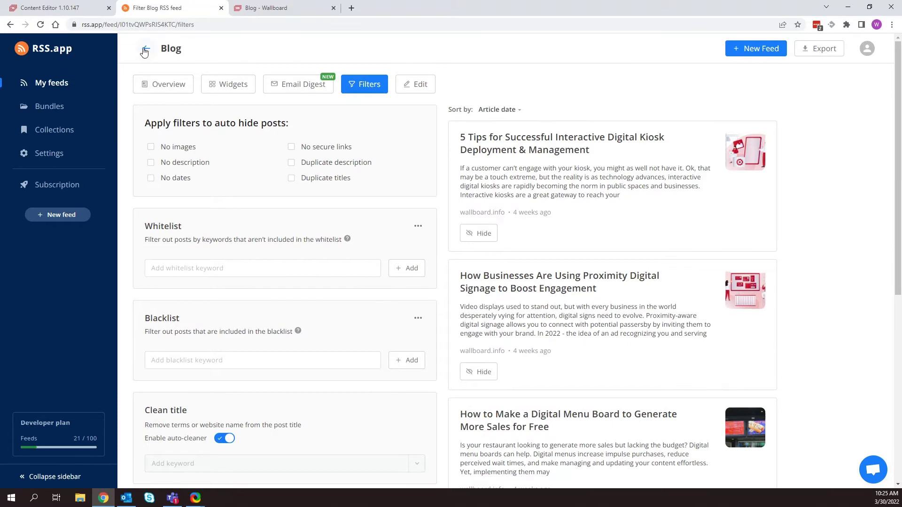
- Copy the Blog feed's XML URL from Overview and return to the Content Editor tab
{"action": "left_click", "coordinate": [151, 84]}
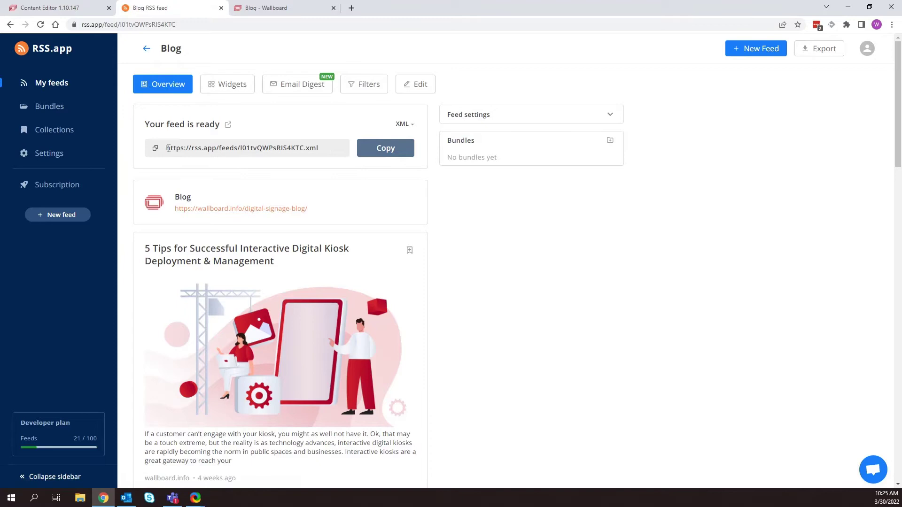
{"action": "left_click", "coordinate": [361, 150]}
{"action": "left_click", "coordinate": [43, 9]}
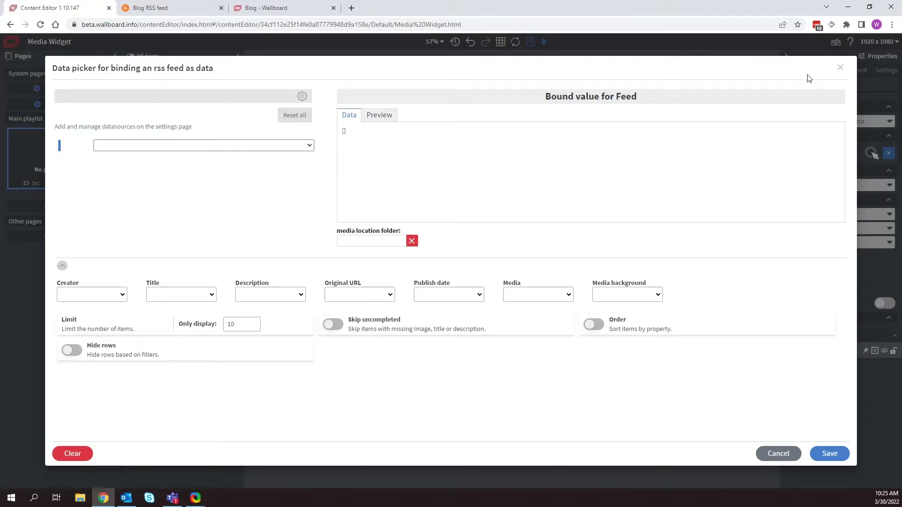
- Close the RSS data picker, save the Media Widget content, and return home
{"action": "left_click", "coordinate": [840, 67]}
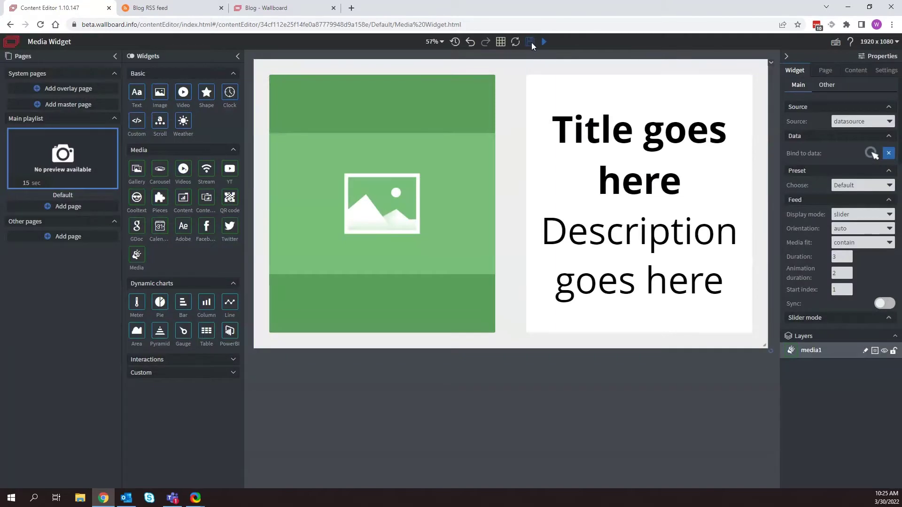
{"action": "left_click", "coordinate": [530, 42]}
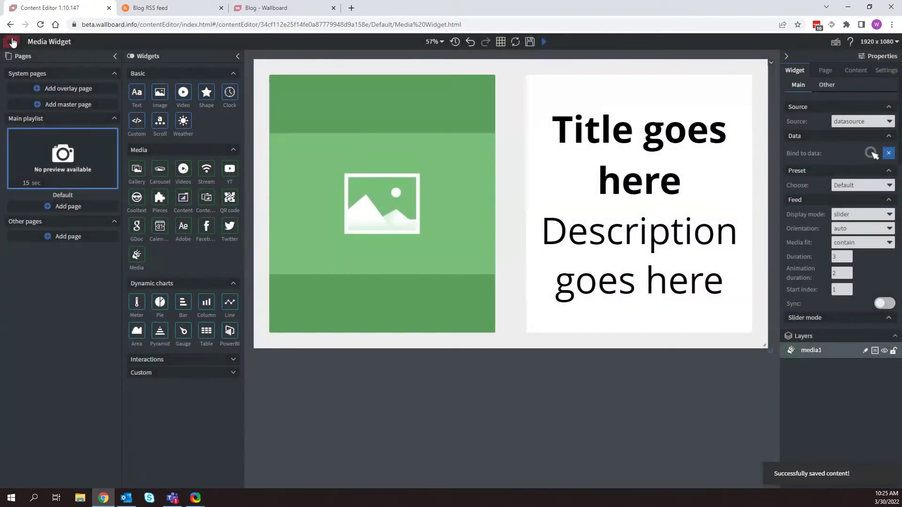
{"action": "left_click", "coordinate": [13, 42]}
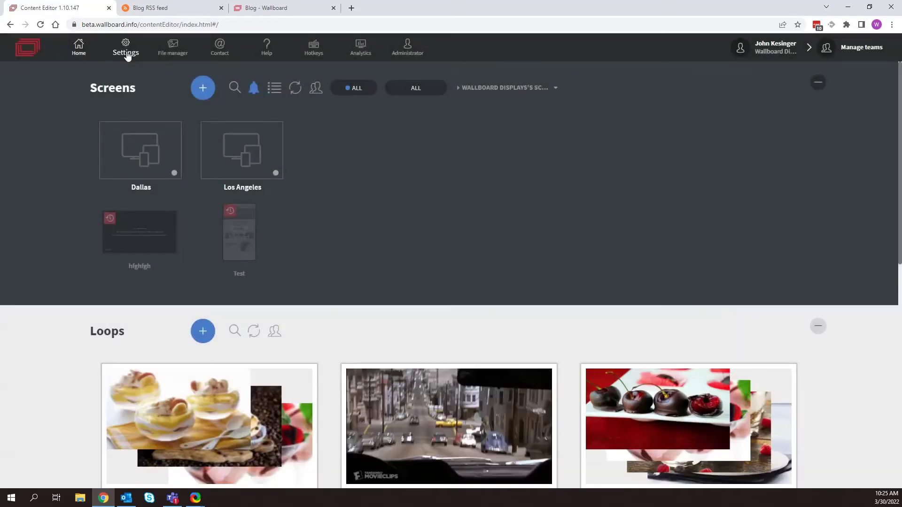
- In Settings > Datasources, add a new external datasource using an existing URL
{"action": "left_click", "coordinate": [125, 52]}
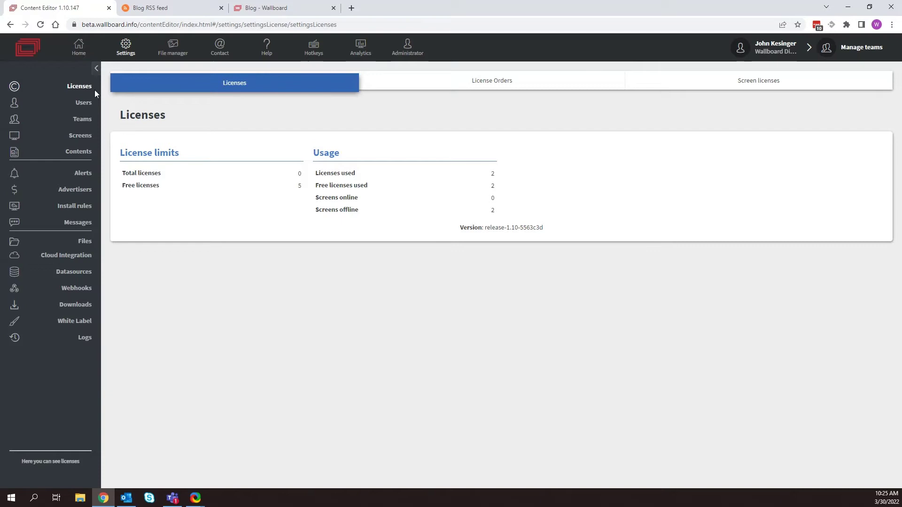
{"action": "left_click", "coordinate": [80, 274]}
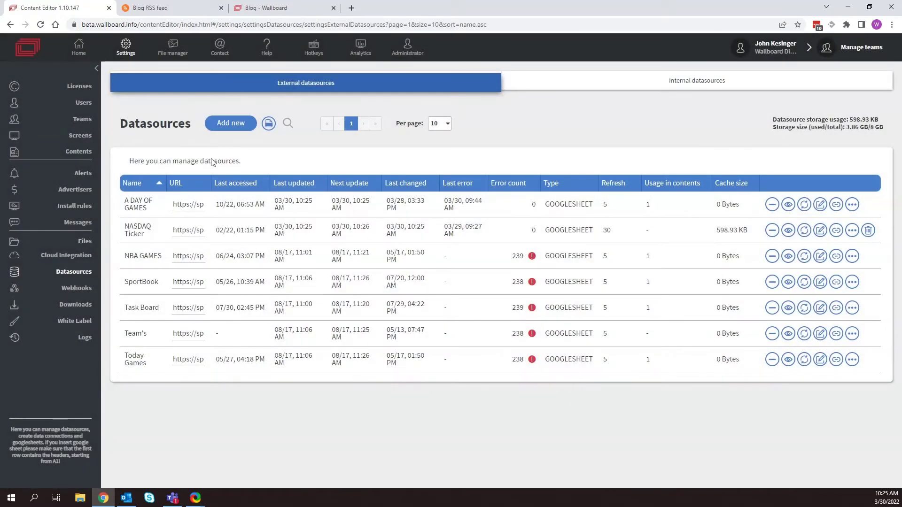
{"action": "left_click", "coordinate": [231, 126]}
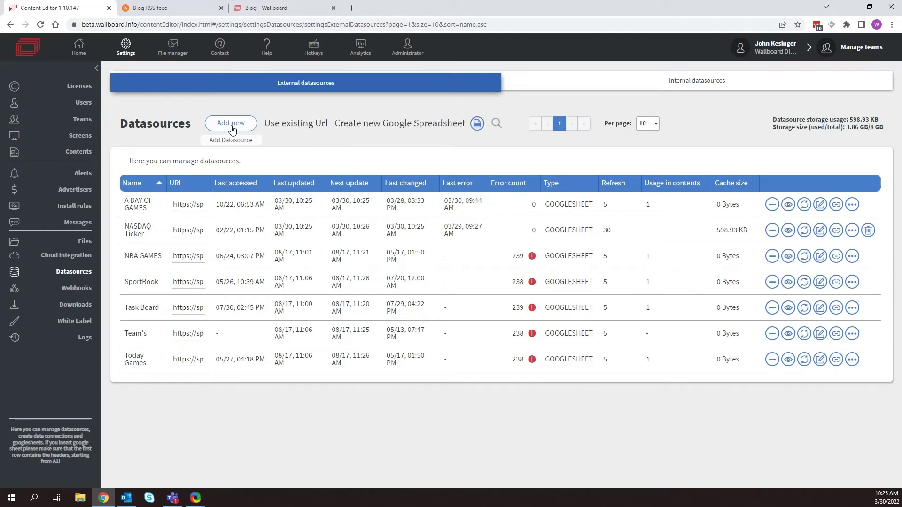
{"action": "left_click", "coordinate": [293, 124]}
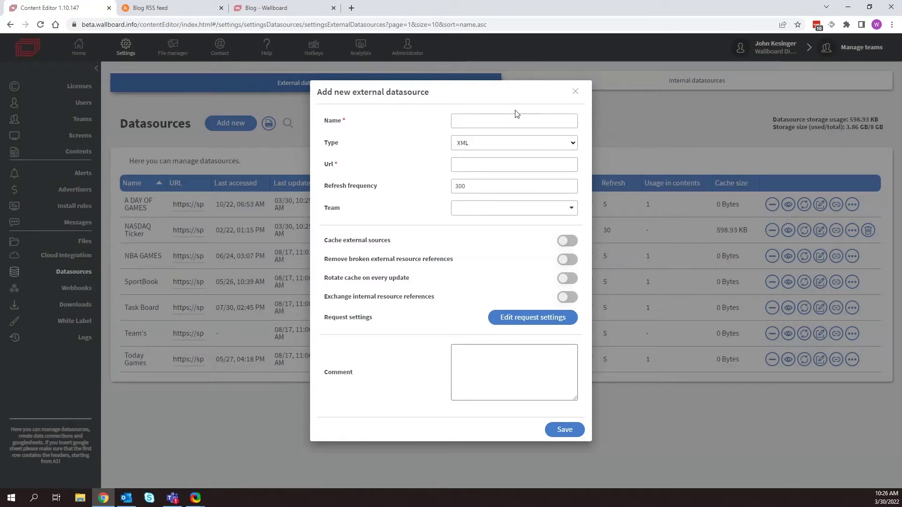
- Name the datasource 'RSS Example', set its type to RSS, and paste the rss.app feed URL
{"action": "left_click", "coordinate": [513, 124]}
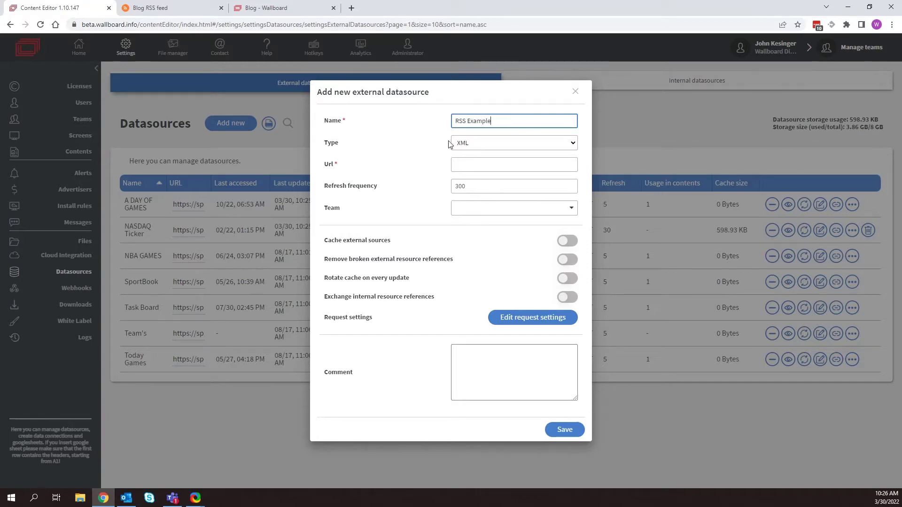
{"action": "left_click", "coordinate": [491, 146]}
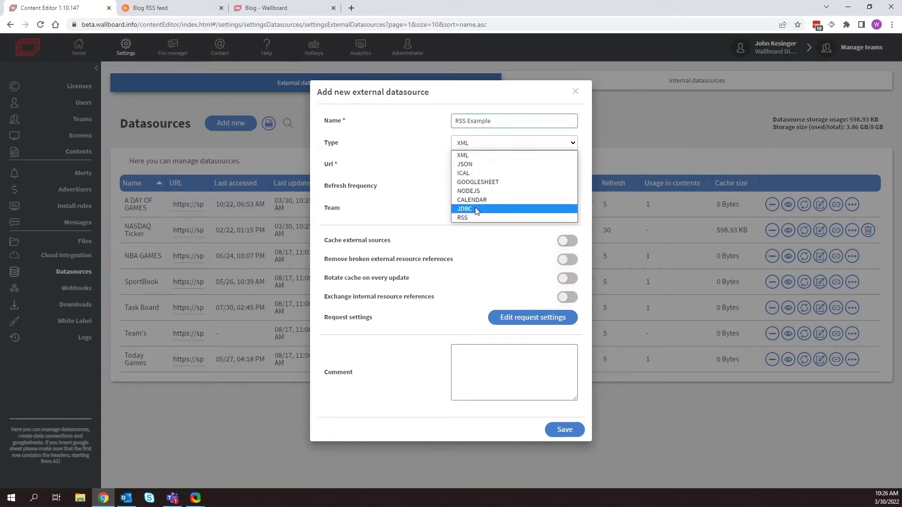
{"action": "left_click", "coordinate": [469, 217]}
{"action": "left_click", "coordinate": [488, 163]}
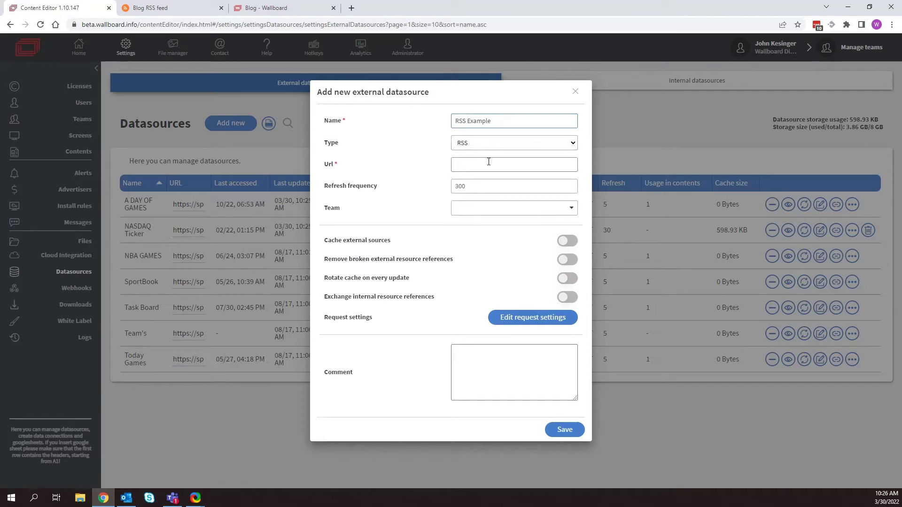
{"action": "key", "text": "ctrl+v"}
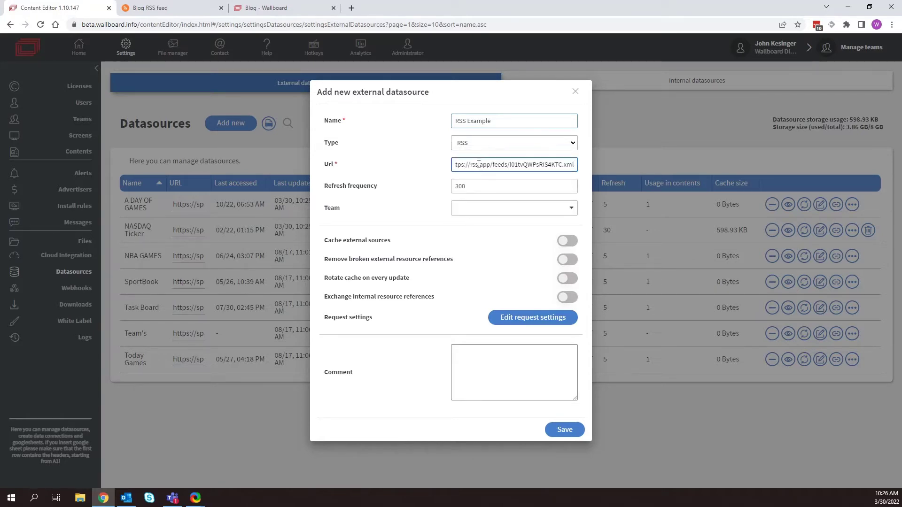
{"action": "key", "text": "Tab"}
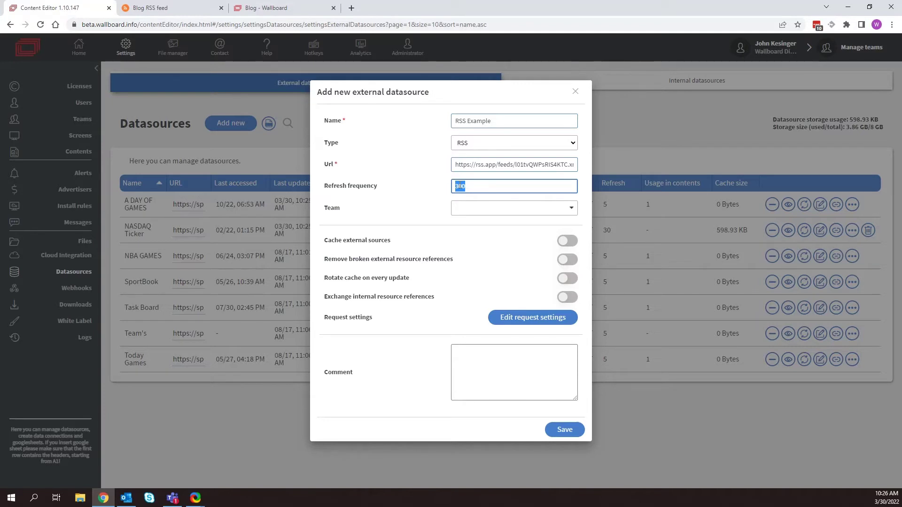
- Keep refresh at 300 and enable caching, broken-reference removal and cache rotation on every update
{"action": "left_click", "coordinate": [413, 201]}
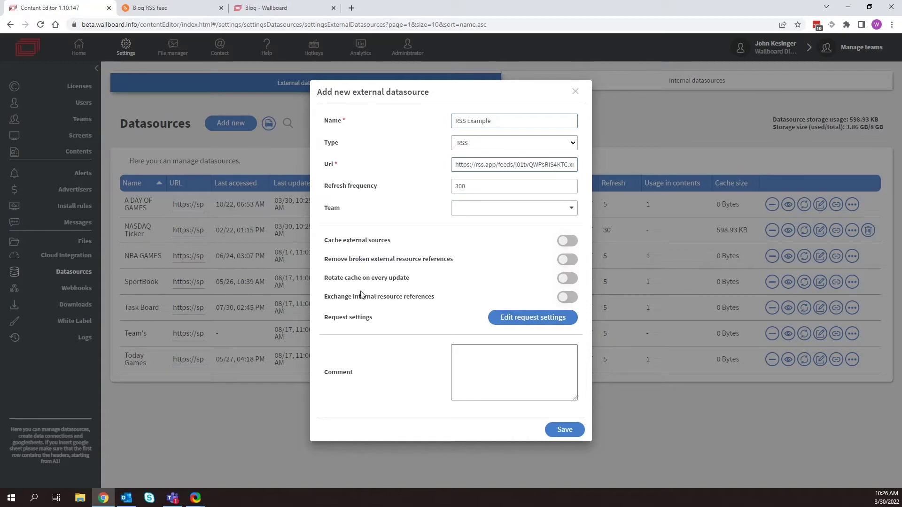
{"action": "left_click", "coordinate": [568, 242]}
{"action": "left_click", "coordinate": [567, 261]}
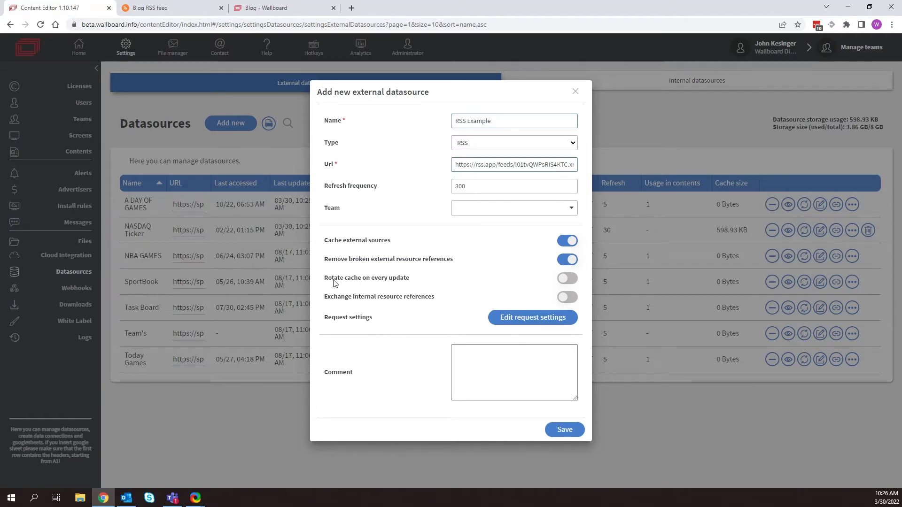
{"action": "mouse_move", "coordinate": [564, 280]}
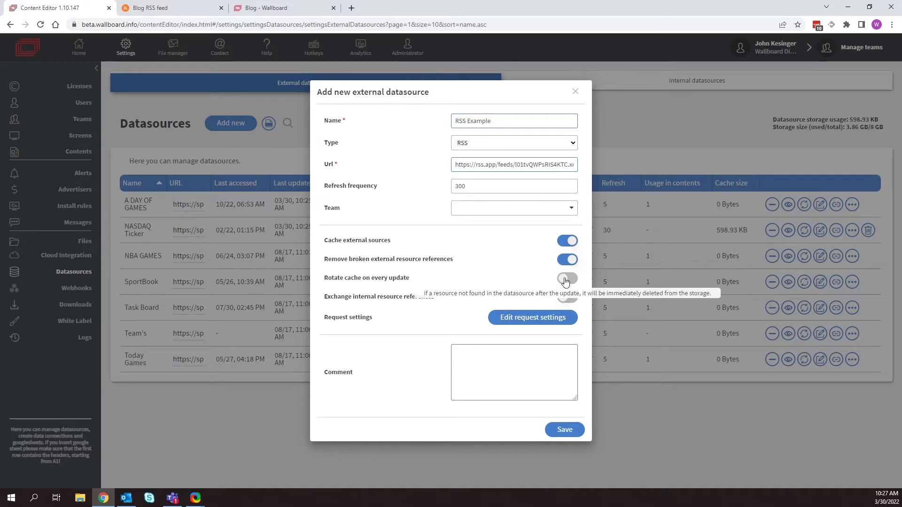
{"action": "left_click", "coordinate": [565, 279]}
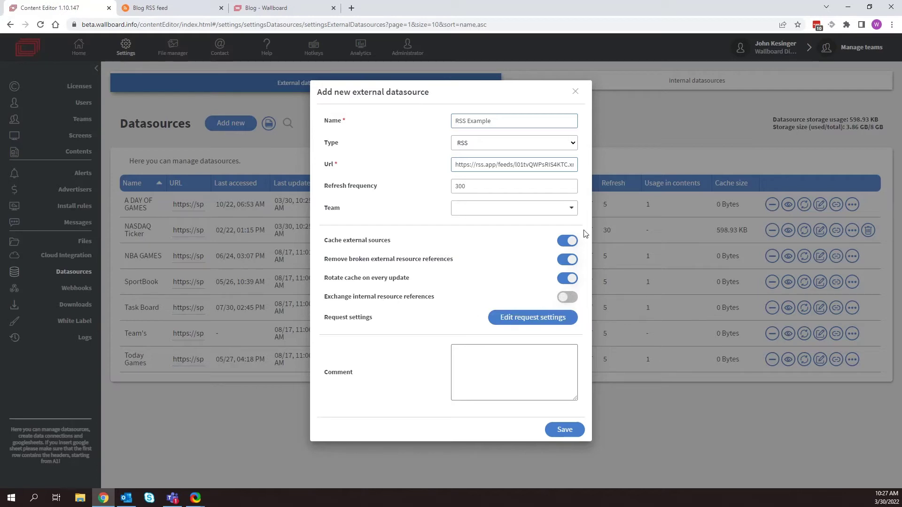
- Save the RSS Example datasource, then reopen Media Widget content and select its media1 widget
{"action": "left_click", "coordinate": [565, 428]}
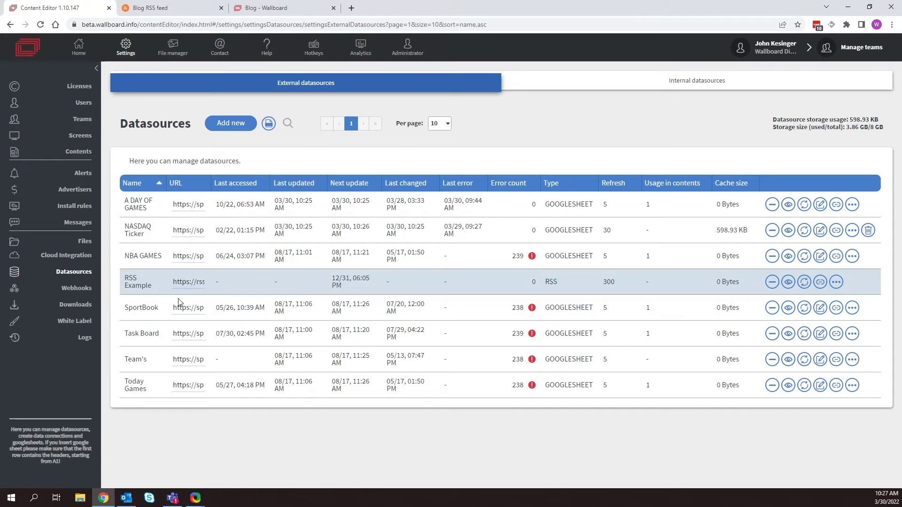
{"action": "left_click", "coordinate": [78, 47]}
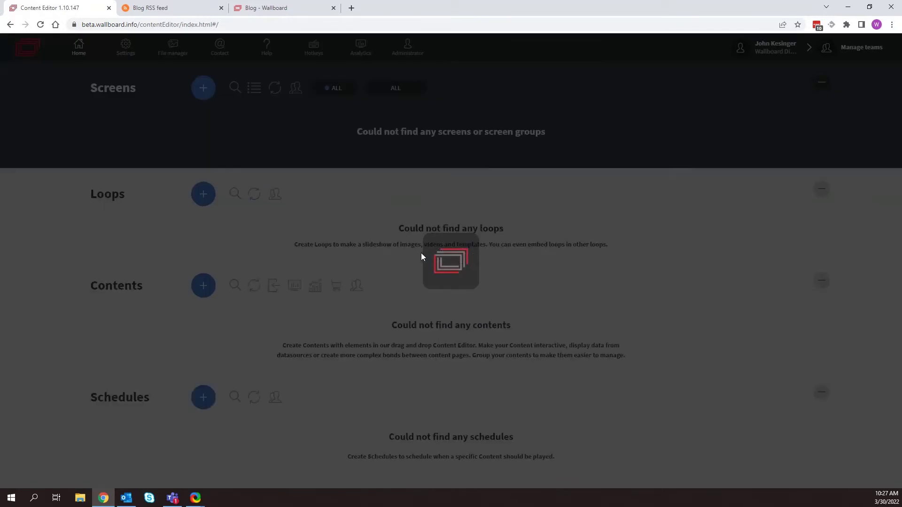
{"action": "scroll", "coordinate": [407, 322], "scroll_direction": "down", "scroll_amount": 5}
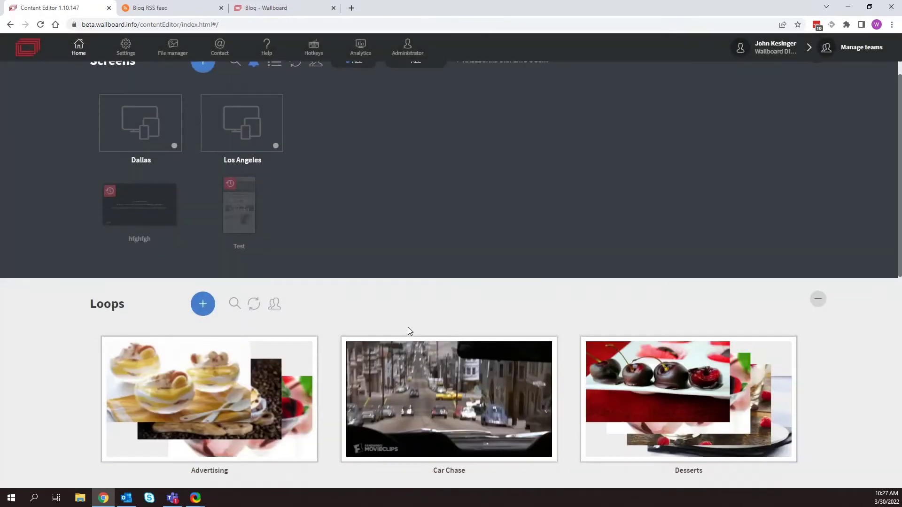
{"action": "left_click", "coordinate": [204, 361]}
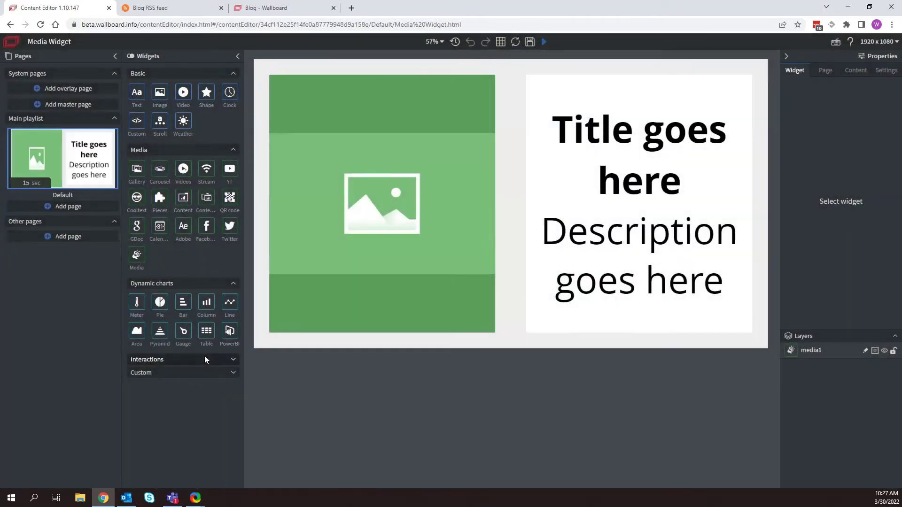
{"action": "left_click", "coordinate": [552, 238]}
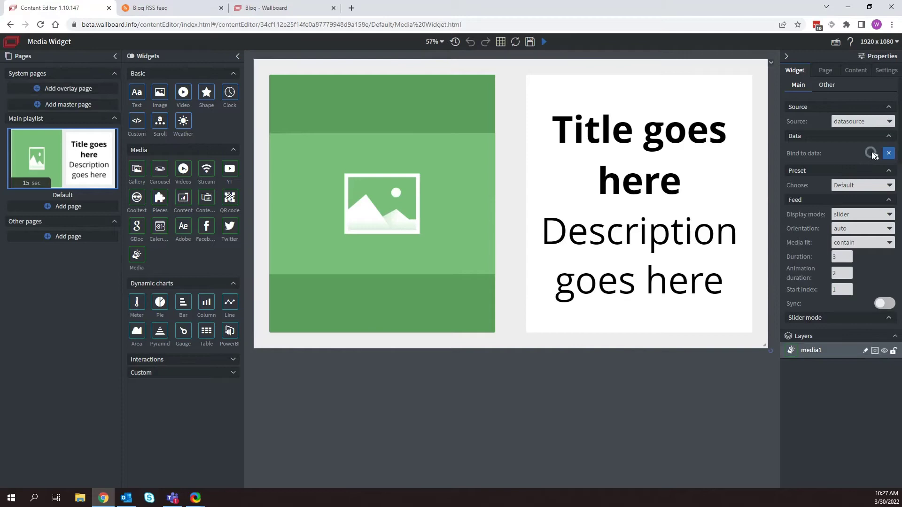
- Bind the media widget to the RSS Example datasource with Skip uncompleted enabled
{"action": "left_click", "coordinate": [871, 154]}
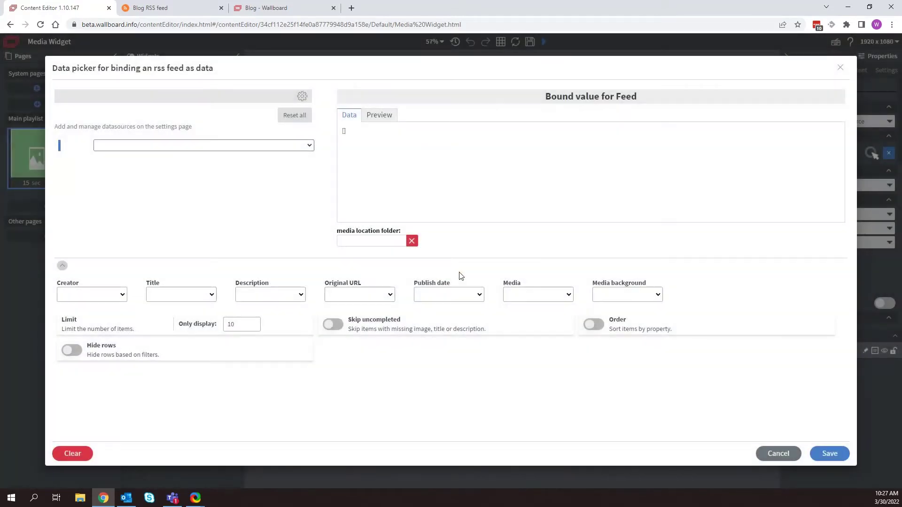
{"action": "left_click", "coordinate": [309, 146]}
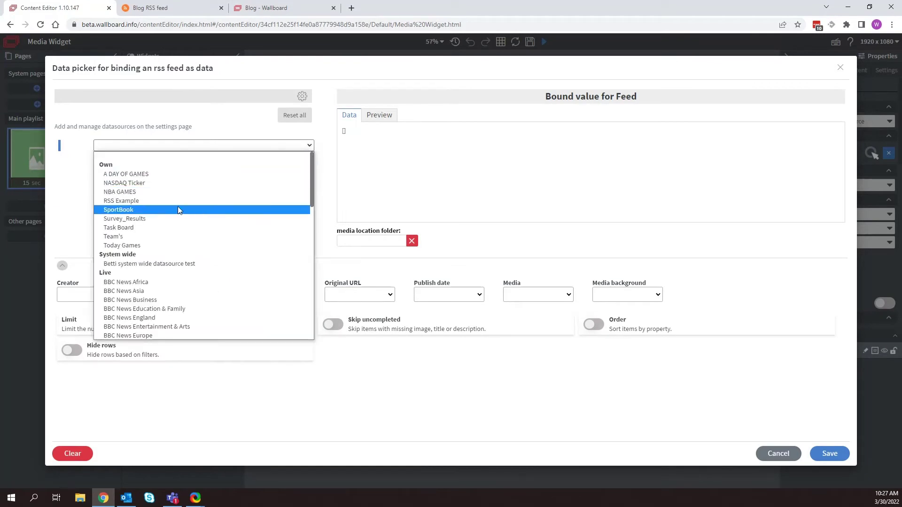
{"action": "left_click", "coordinate": [137, 202]}
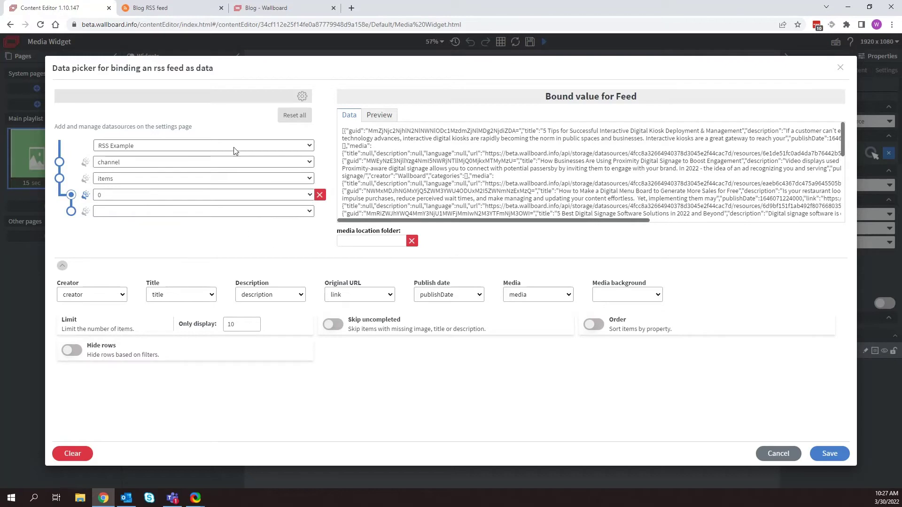
{"action": "scroll", "coordinate": [413, 158], "scroll_direction": "down", "scroll_amount": 1}
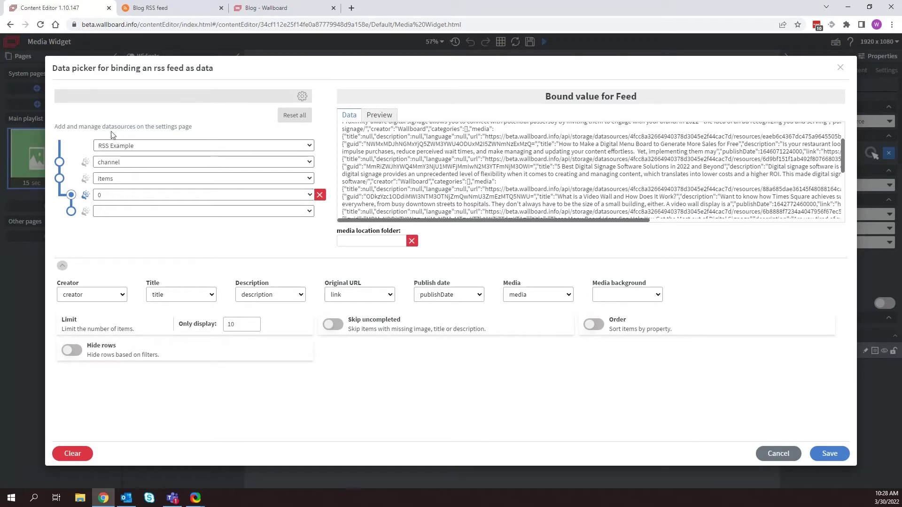
{"action": "left_click", "coordinate": [332, 331]}
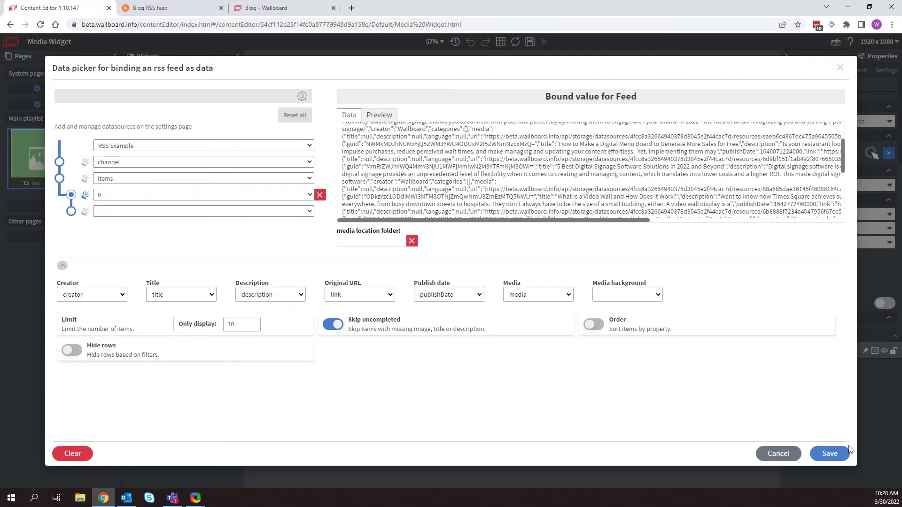
{"action": "left_click", "coordinate": [828, 454]}
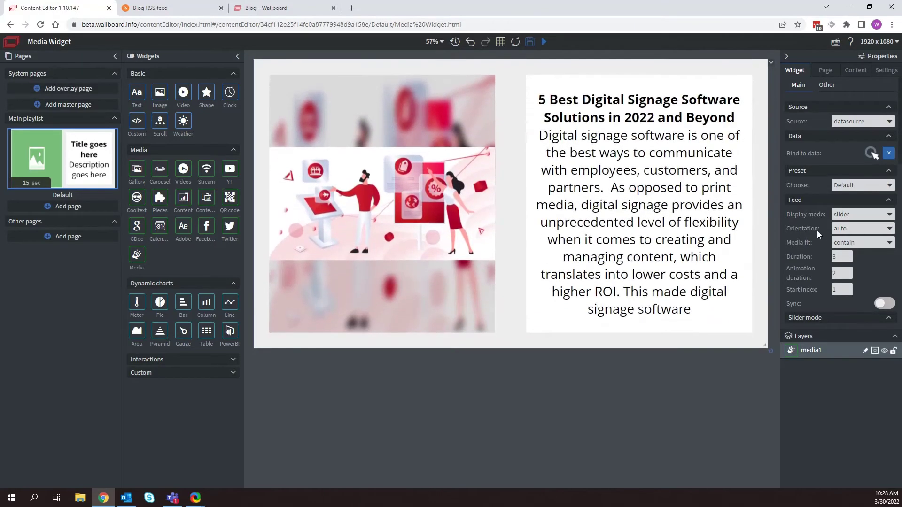
- Keep orientation on auto, set the slider's slide type to fade, and select the Duration value
{"action": "left_click", "coordinate": [851, 229]}
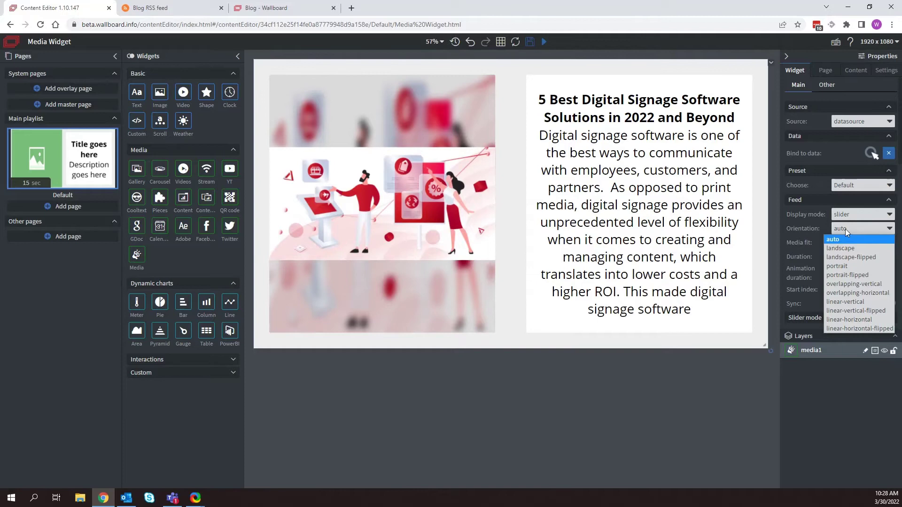
{"action": "left_click", "coordinate": [843, 228]}
{"action": "scroll", "coordinate": [802, 235], "scroll_direction": "down", "scroll_amount": 1}
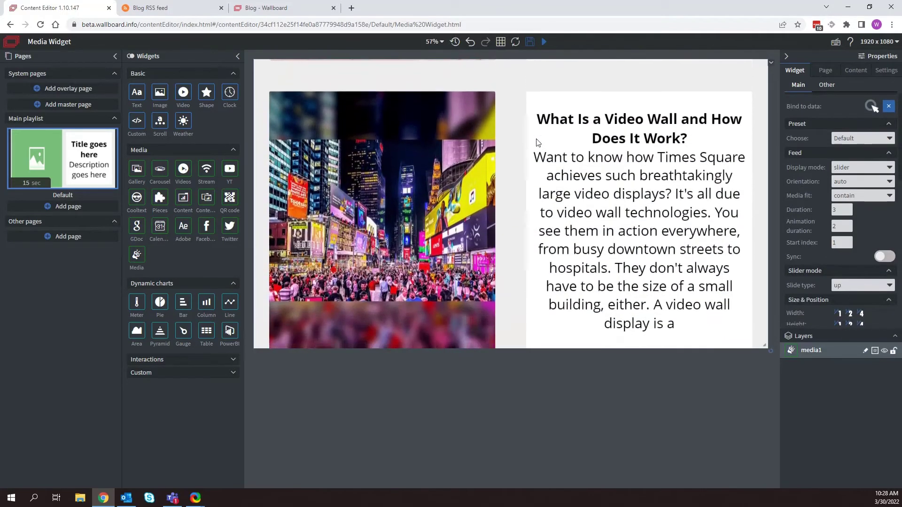
{"action": "left_click", "coordinate": [861, 285]}
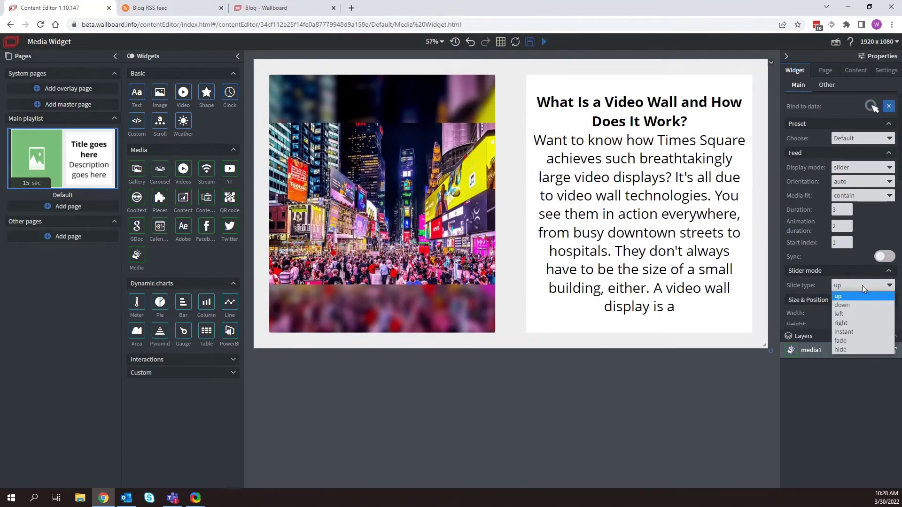
{"action": "left_click", "coordinate": [856, 340]}
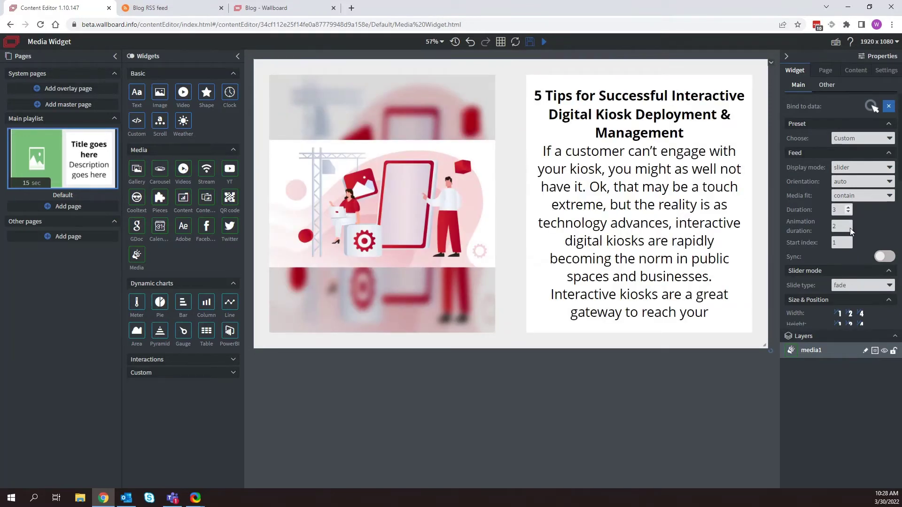
{"action": "double_click", "coordinate": [841, 210]}
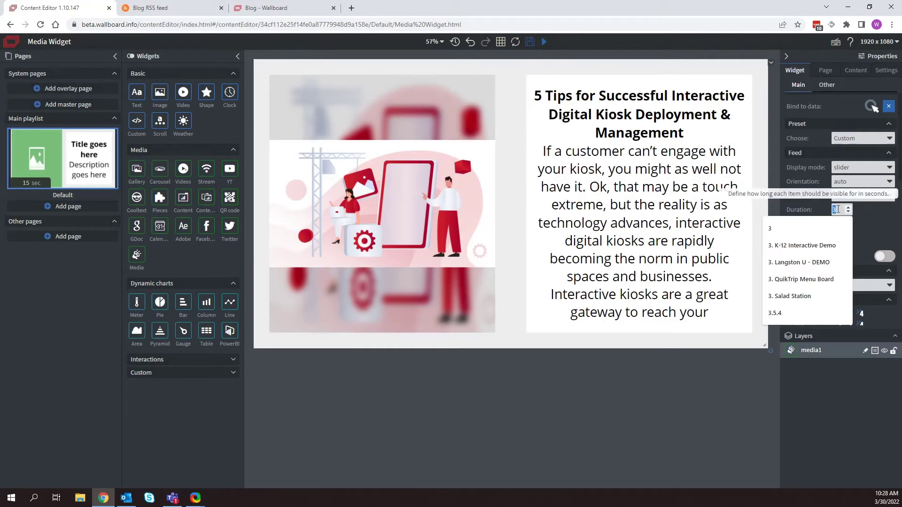
- Enter 5 seconds as the slider item duration
{"action": "type", "text": "5"}
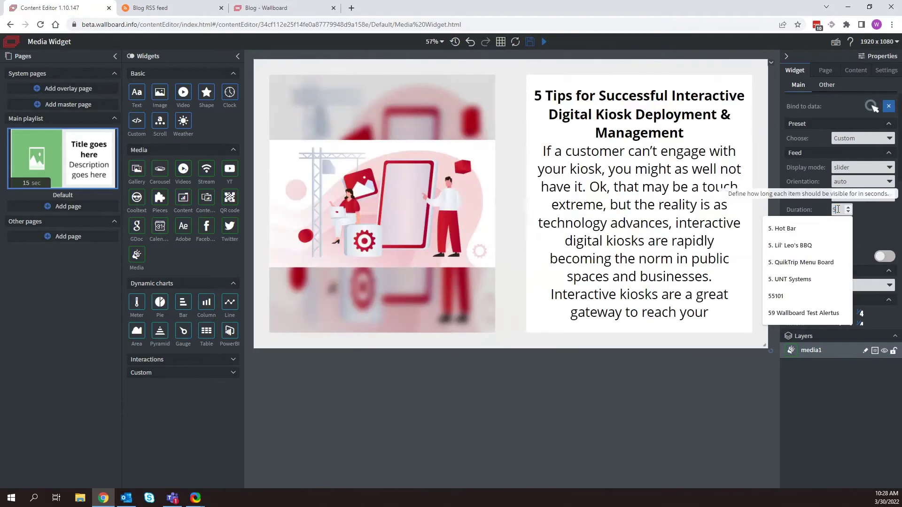
{"action": "scroll", "coordinate": [864, 211], "scroll_direction": "down", "scroll_amount": 5}
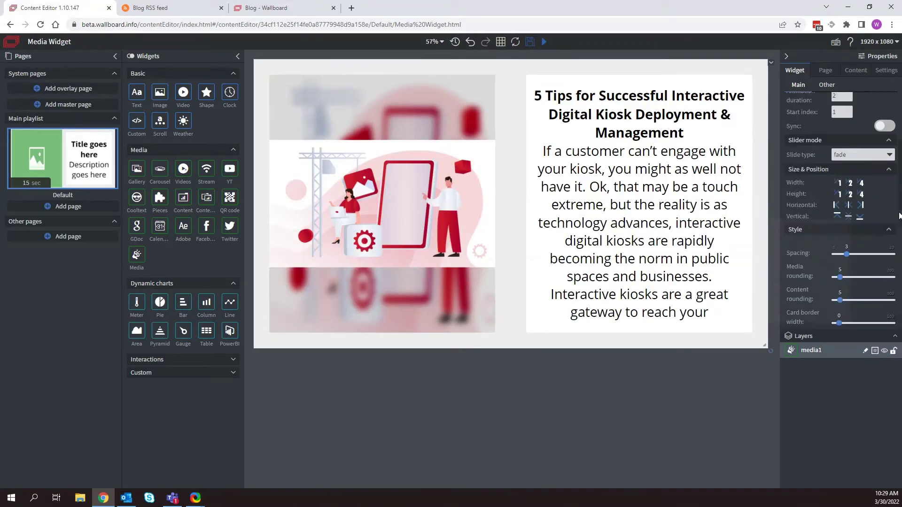
{"action": "scroll", "coordinate": [809, 225], "scroll_direction": "down", "scroll_amount": 2}
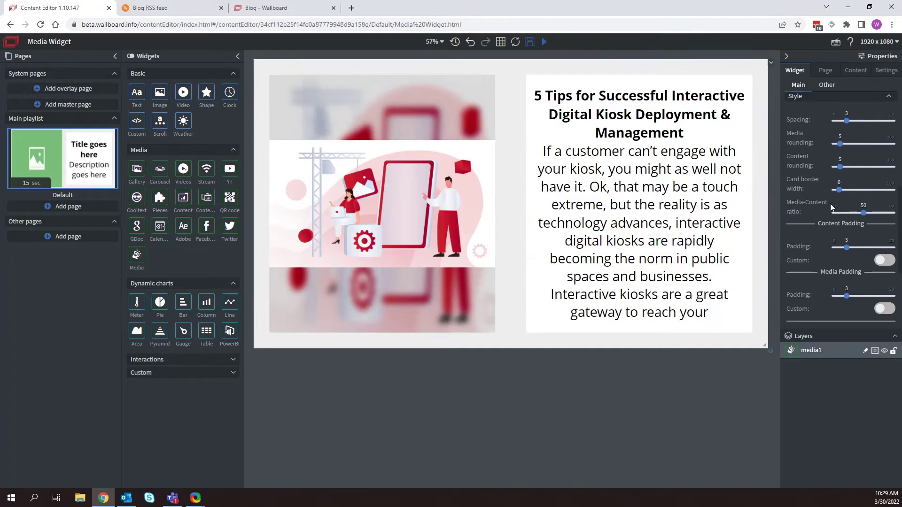
{"action": "scroll", "coordinate": [811, 232], "scroll_direction": "up", "scroll_amount": 2}
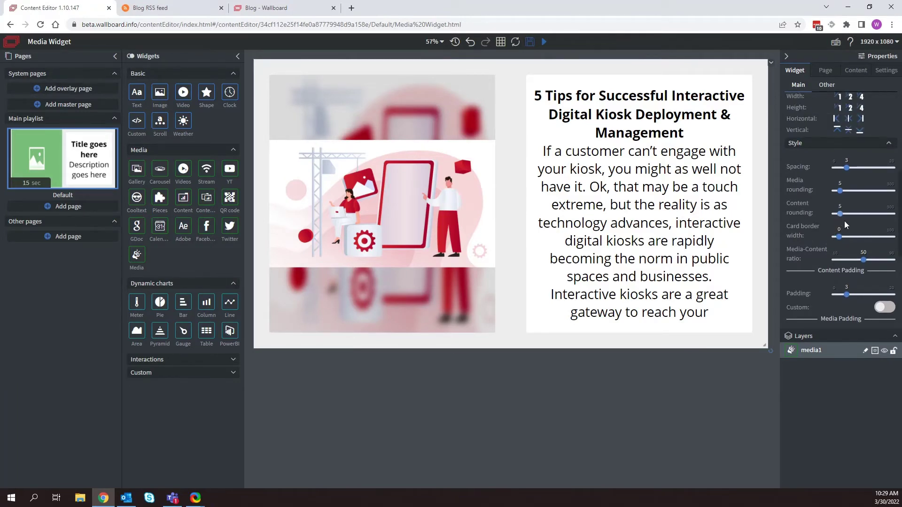
- Widen the card border width in the Style section to about 55
{"action": "scroll", "coordinate": [827, 247], "scroll_direction": "down", "scroll_amount": 2}
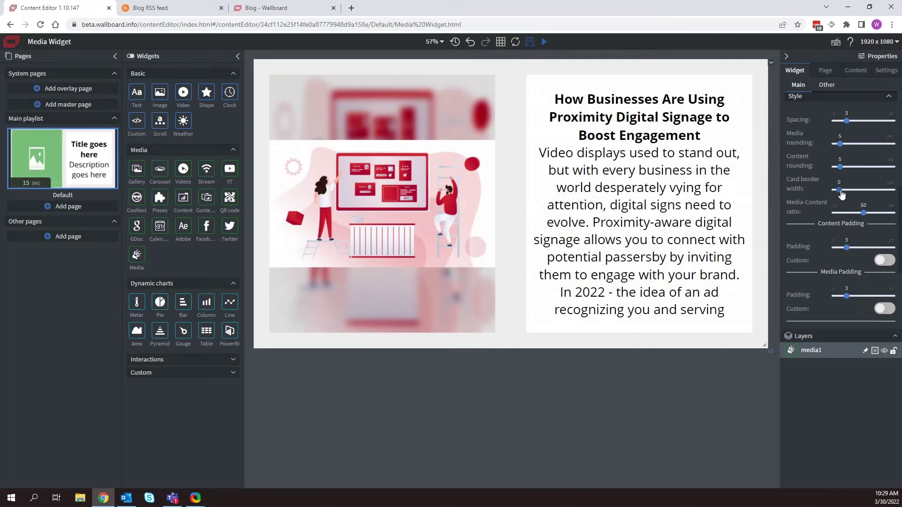
{"action": "left_click_drag", "start_coordinate": [841, 194], "coordinate": [867, 193]}
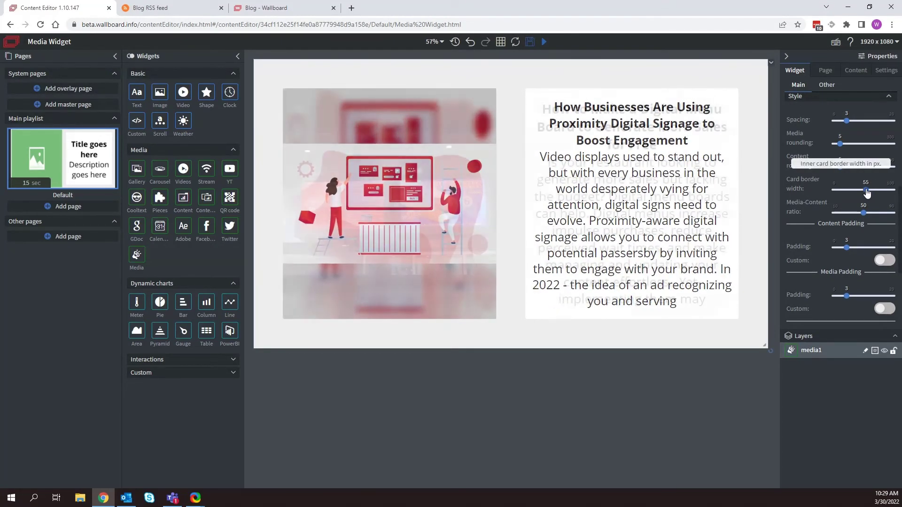
{"action": "scroll", "coordinate": [818, 233], "scroll_direction": "down", "scroll_amount": 3}
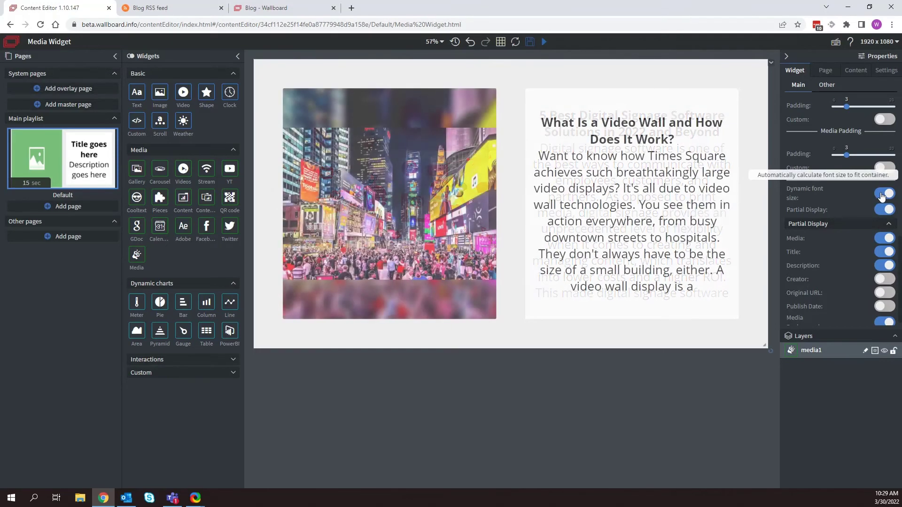
{"action": "scroll", "coordinate": [852, 285], "scroll_direction": "down", "scroll_amount": 1}
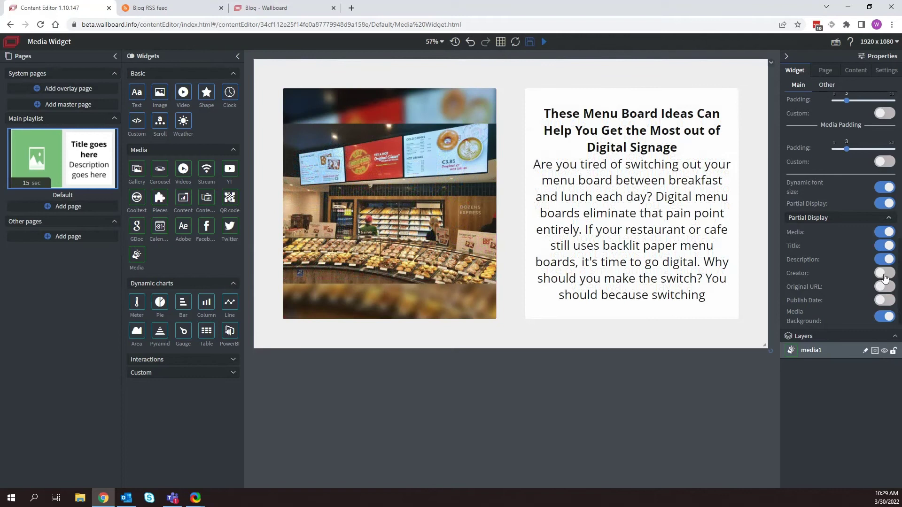
{"action": "left_click", "coordinate": [885, 277]}
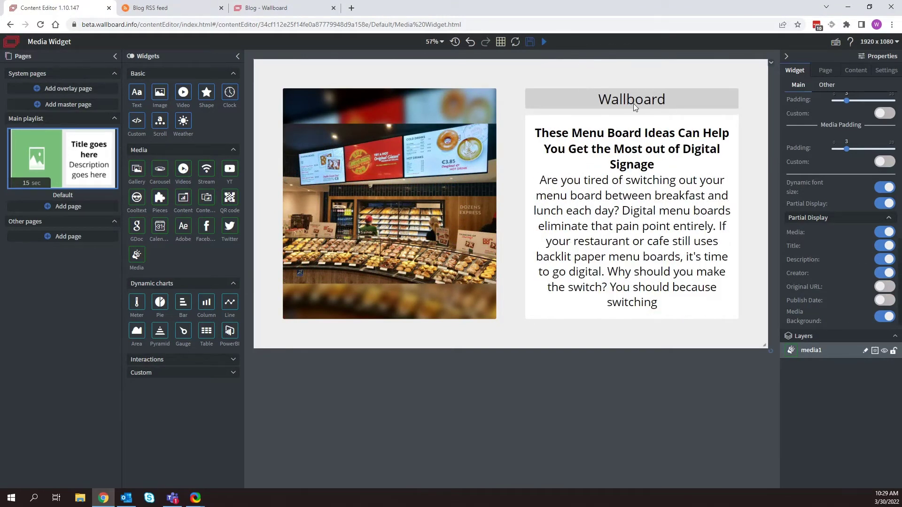
{"action": "left_click", "coordinate": [884, 273]}
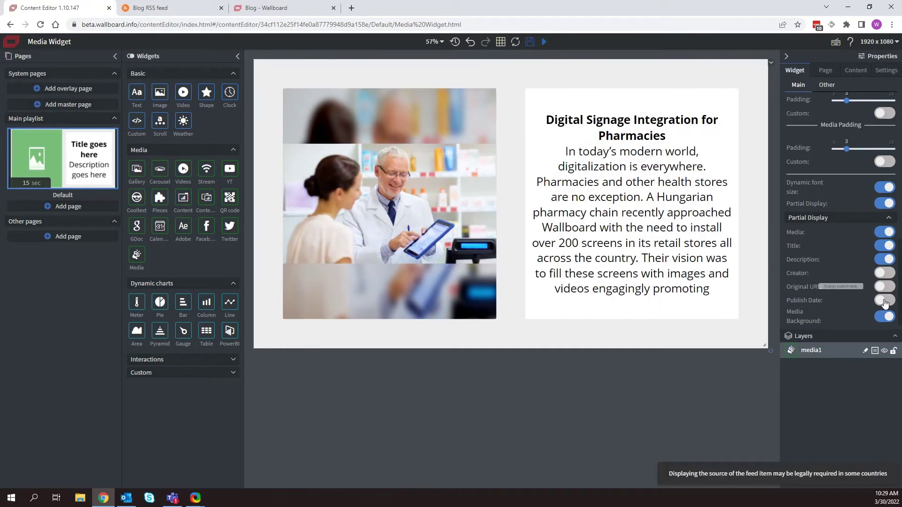
{"action": "left_click", "coordinate": [885, 287]}
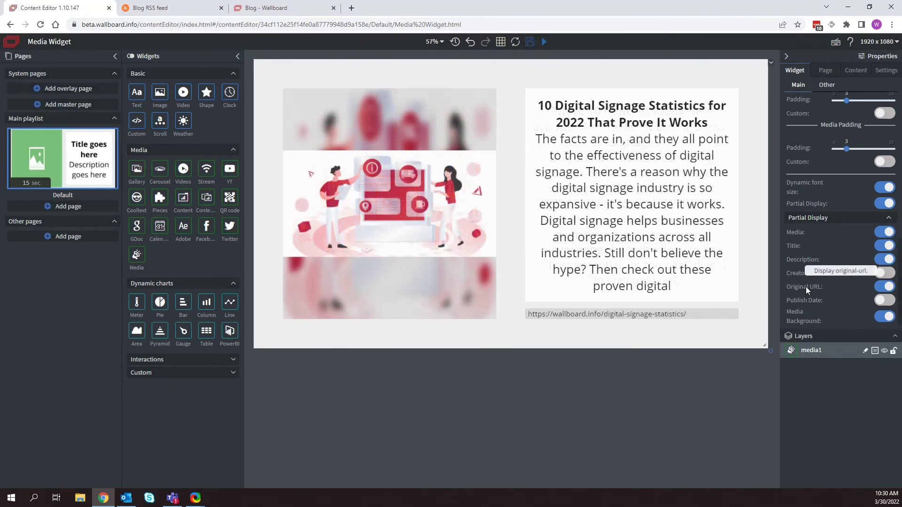
{"action": "left_click", "coordinate": [881, 287]}
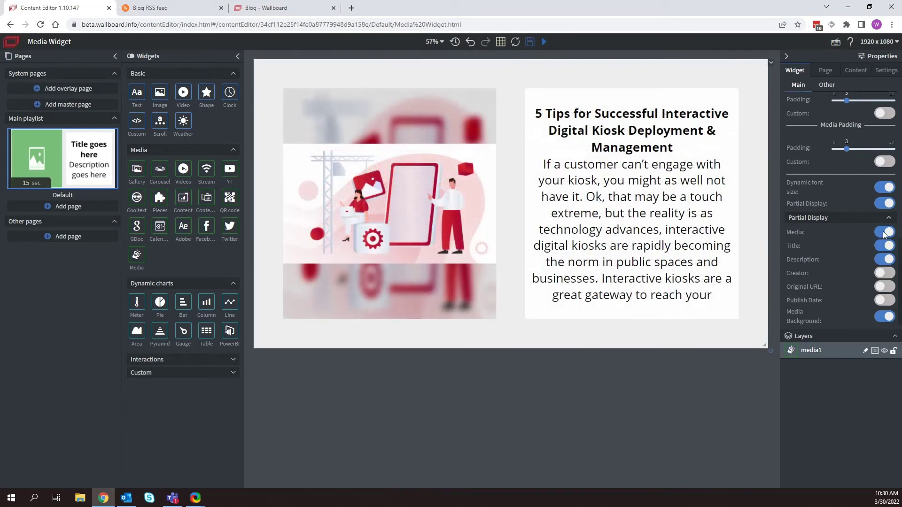
- Set the media widget's Card colour under Custom colors to white #fffefe
{"action": "scroll", "coordinate": [846, 265], "scroll_direction": "up", "scroll_amount": 10}
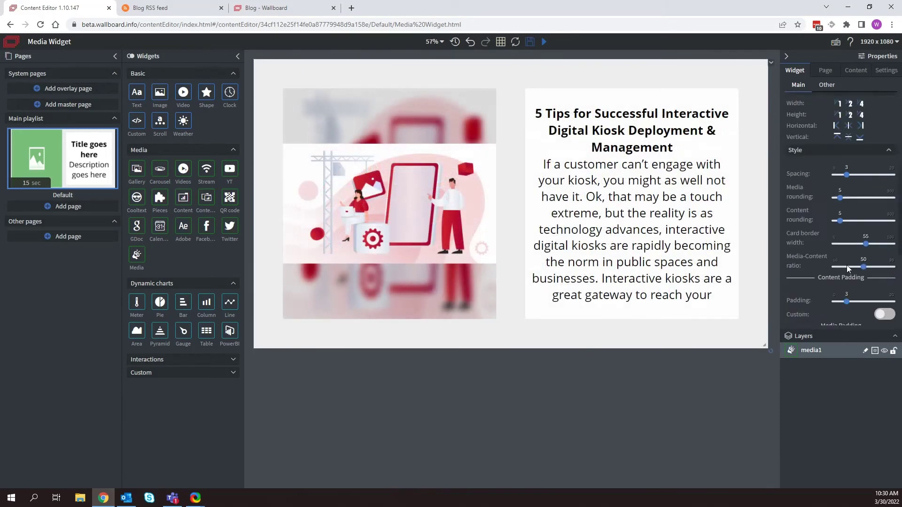
{"action": "left_click", "coordinate": [825, 86]}
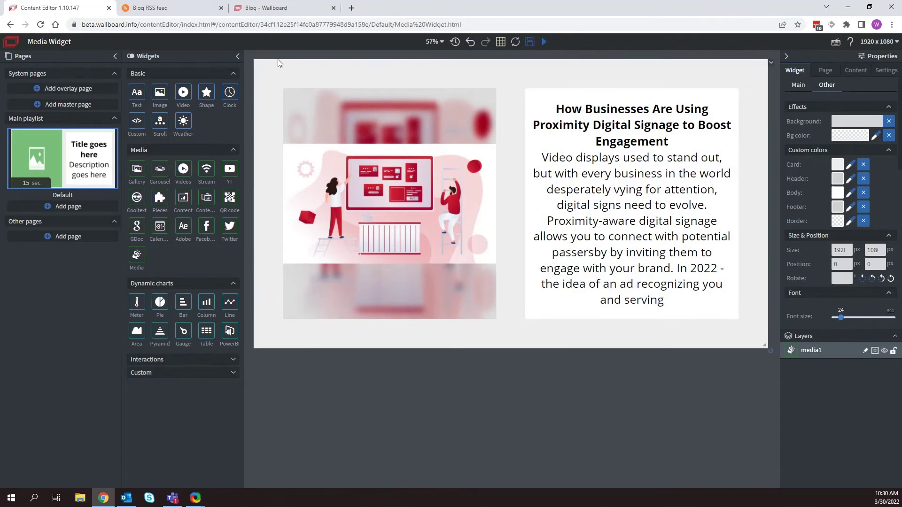
{"action": "left_click", "coordinate": [862, 165]}
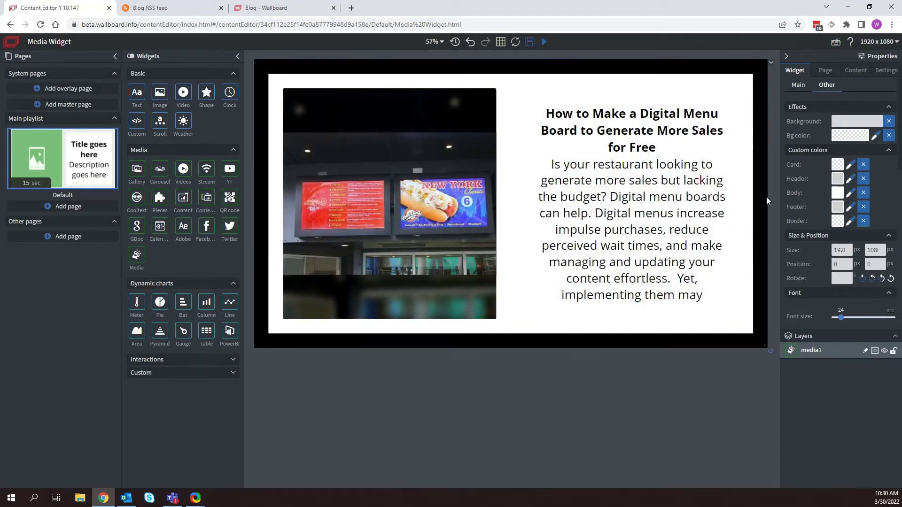
{"action": "left_click", "coordinate": [837, 164]}
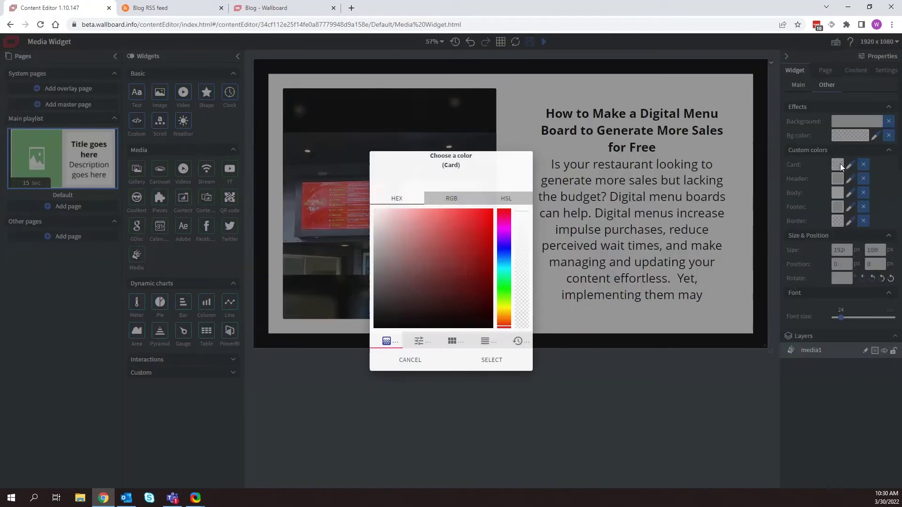
{"action": "left_click", "coordinate": [490, 358]}
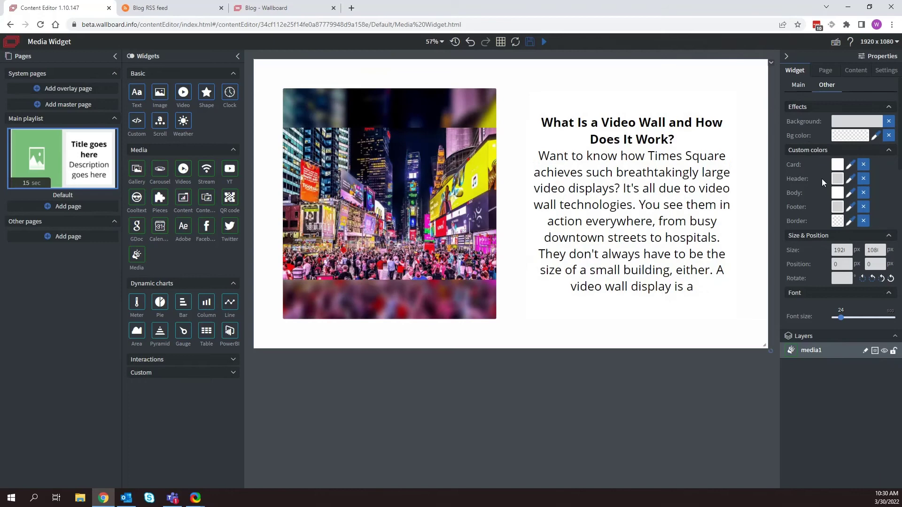
{"action": "scroll", "coordinate": [825, 181], "scroll_direction": "down", "scroll_amount": 4}
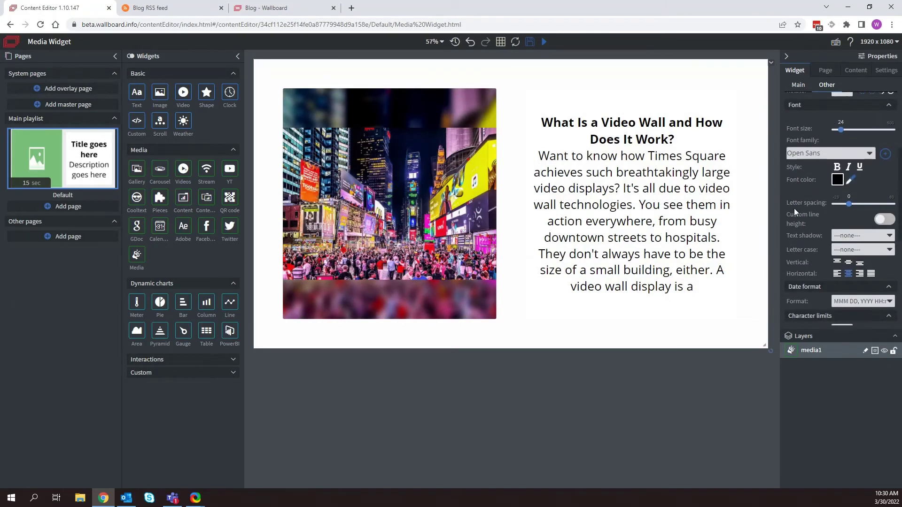
{"action": "left_click", "coordinate": [817, 152]}
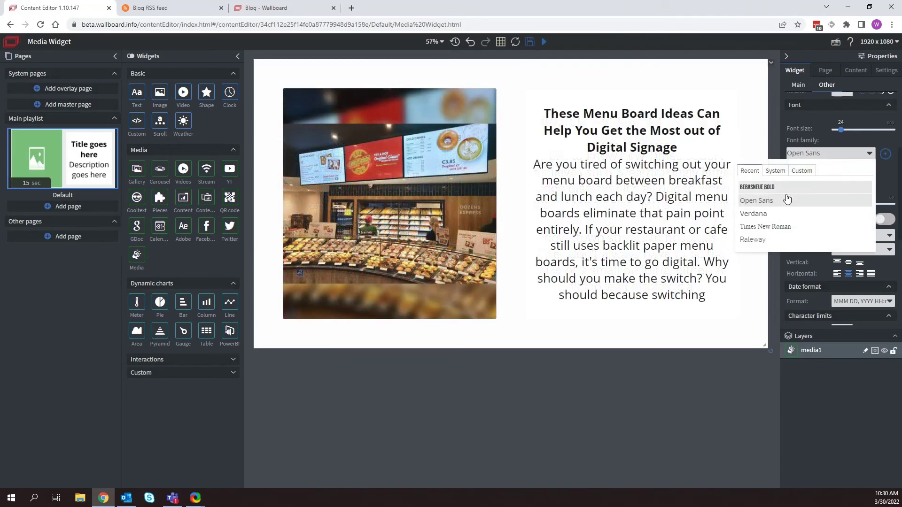
{"action": "left_click", "coordinate": [765, 187]}
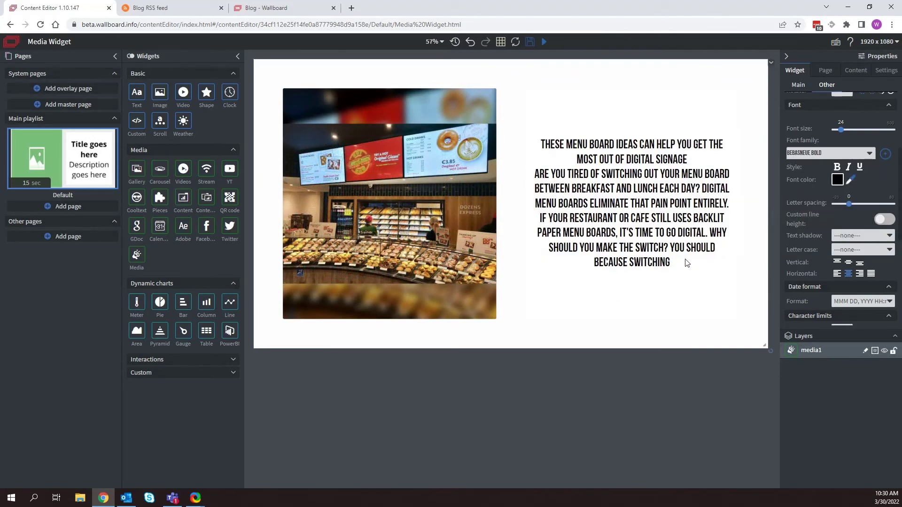
{"action": "left_click", "coordinate": [815, 153]}
{"action": "left_click", "coordinate": [794, 201]}
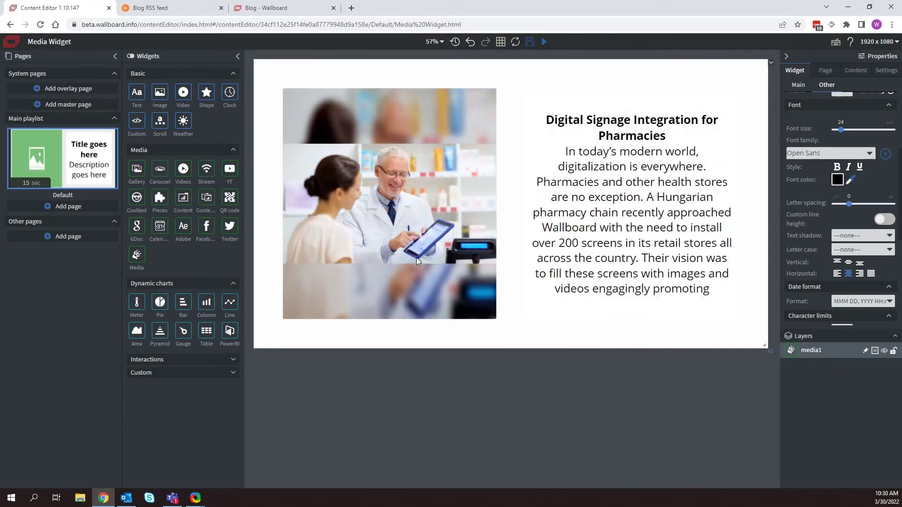
{"action": "mouse_move", "coordinate": [543, 44]}
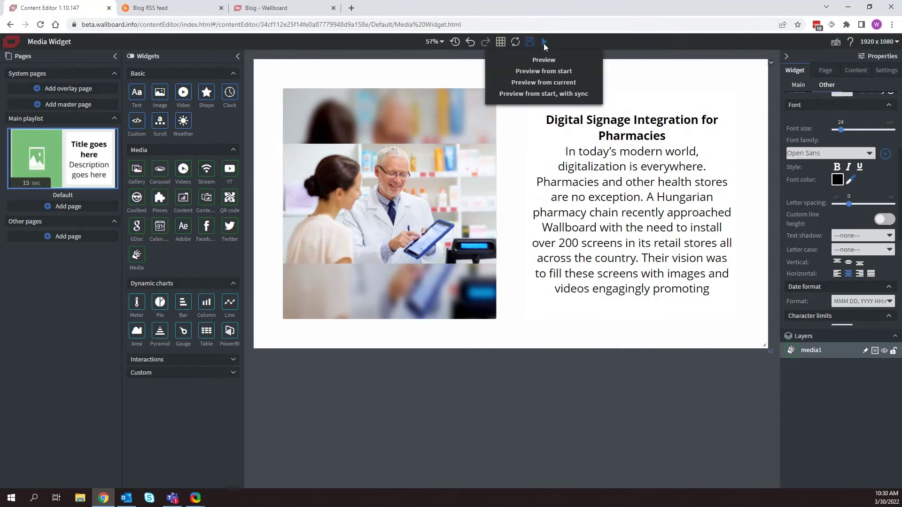
- Leave the editor, saving the Media Widget page at the unsaved-changes prompt
{"action": "left_click", "coordinate": [349, 370]}
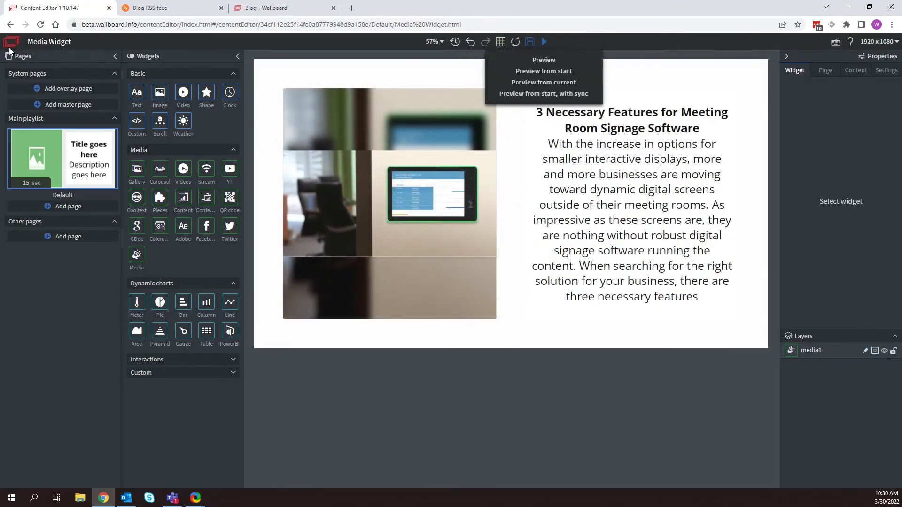
{"action": "left_click", "coordinate": [11, 44]}
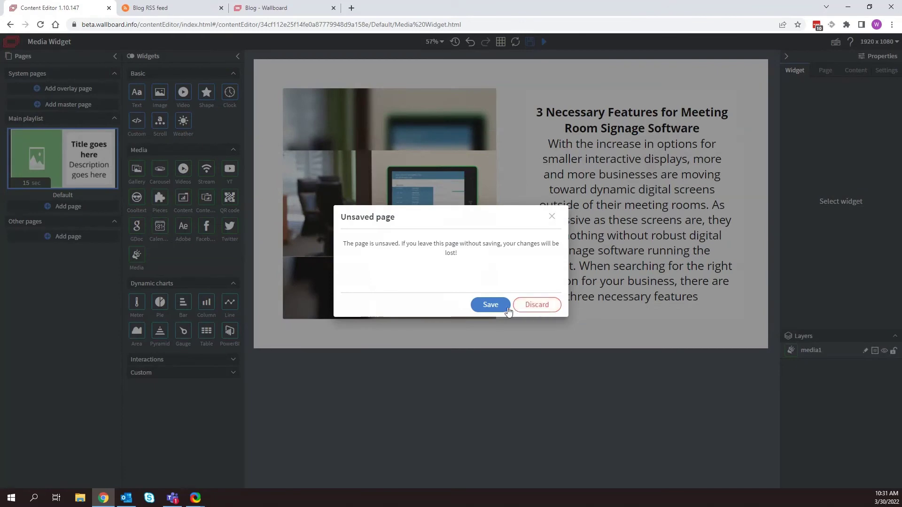
{"action": "left_click", "coordinate": [491, 304]}
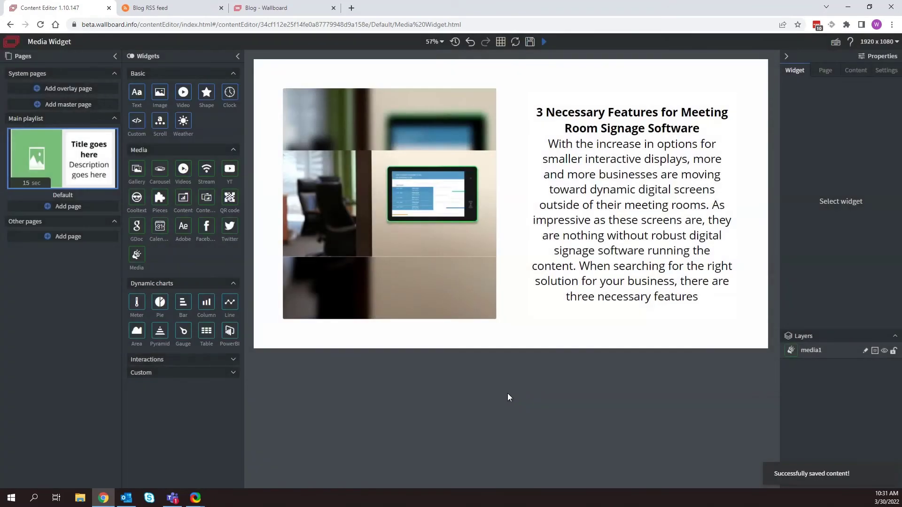
- From the dashboard, open 'RSS Media Widget Template - Breaking News'
{"action": "left_click", "coordinate": [11, 39]}
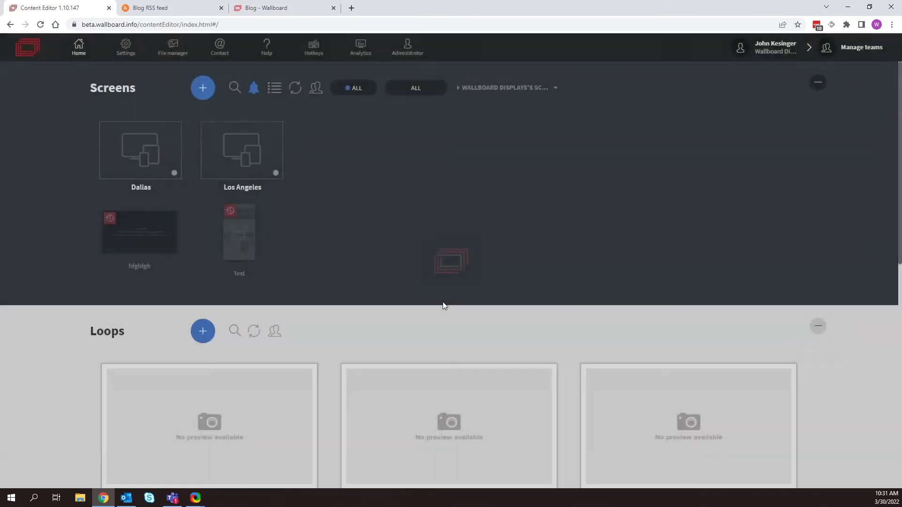
{"action": "scroll", "coordinate": [443, 305], "scroll_direction": "down", "scroll_amount": 5}
{"action": "scroll", "coordinate": [446, 309], "scroll_direction": "down", "scroll_amount": 1}
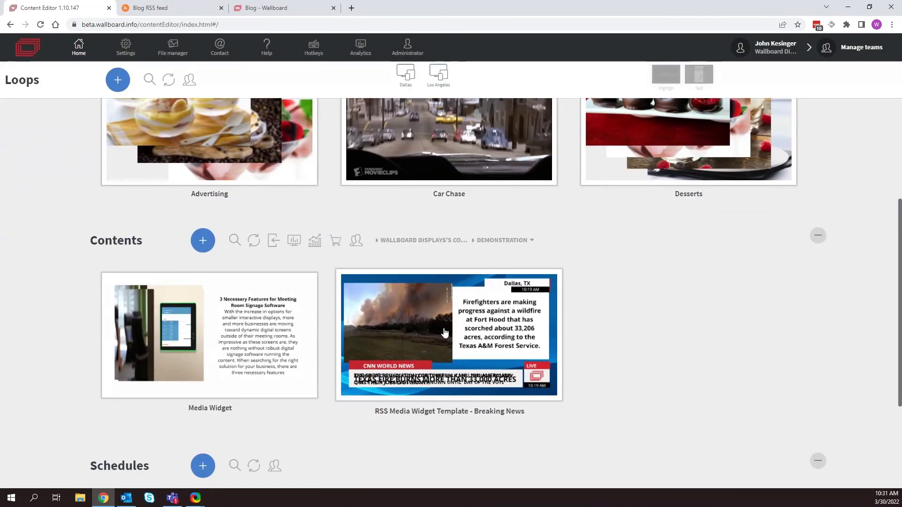
{"action": "left_click", "coordinate": [444, 332]}
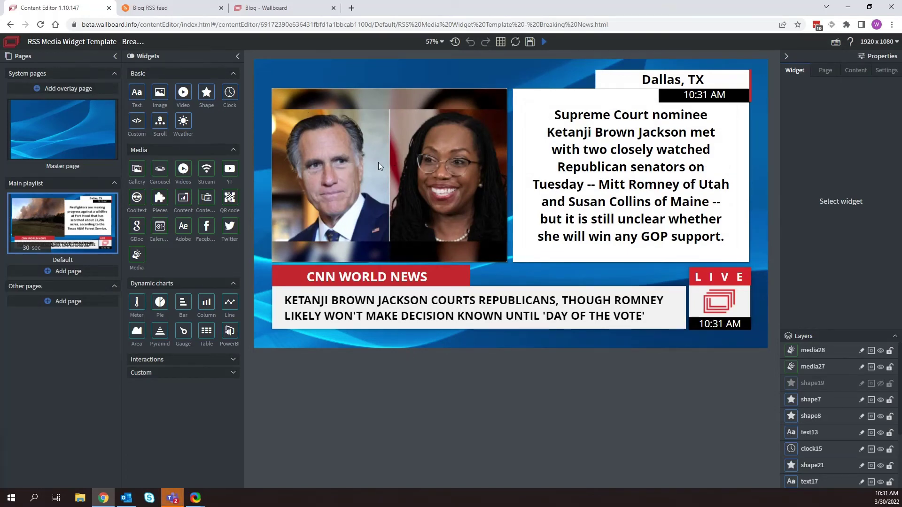
- Compare Partial Display on the image, description and headline widgets, then show the image widget's Other settings
{"action": "left_click", "coordinate": [331, 175]}
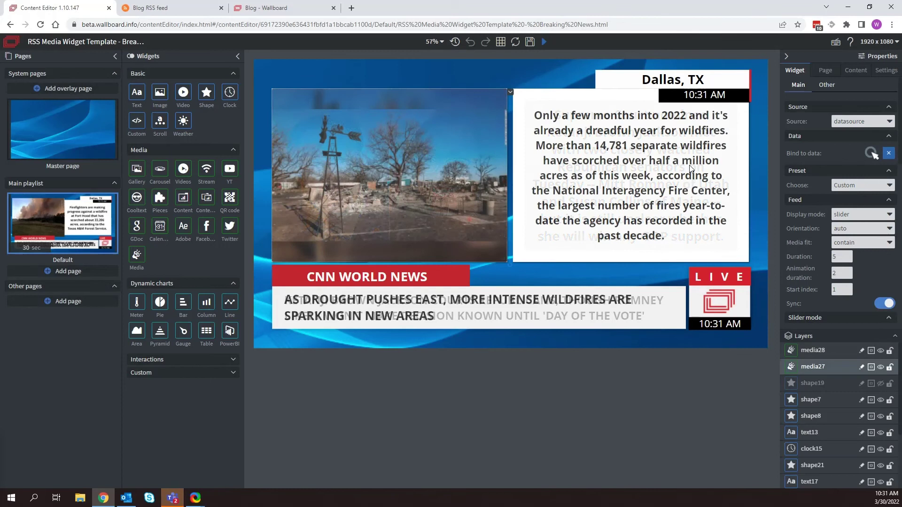
{"action": "left_click", "coordinate": [690, 202]}
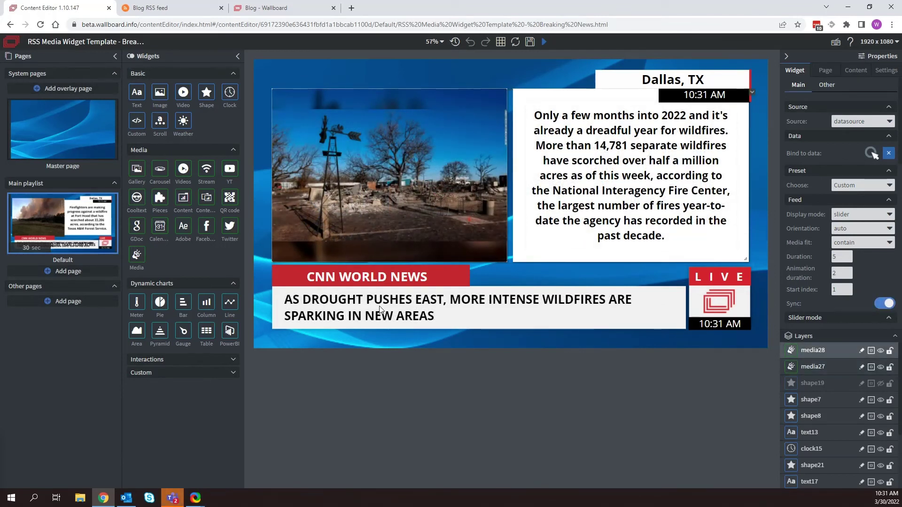
{"action": "left_click", "coordinate": [379, 310]}
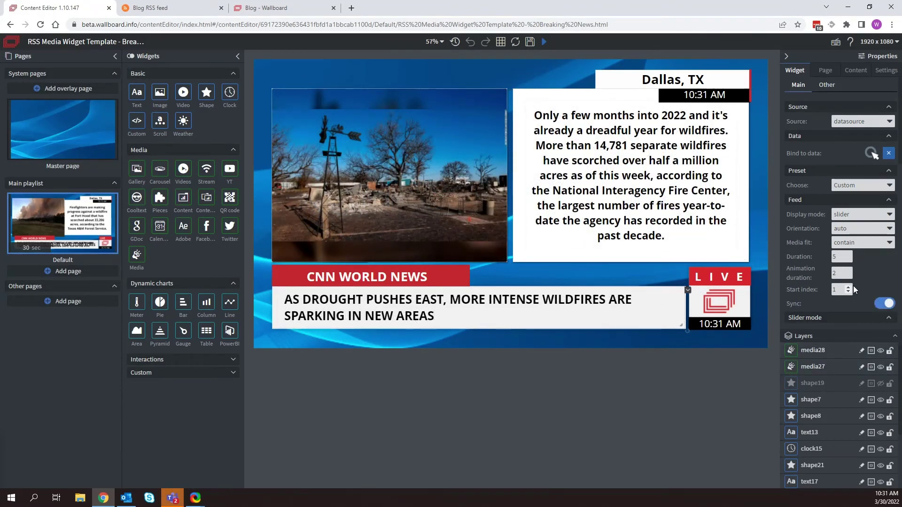
{"action": "scroll", "coordinate": [854, 289], "scroll_direction": "down", "scroll_amount": 10}
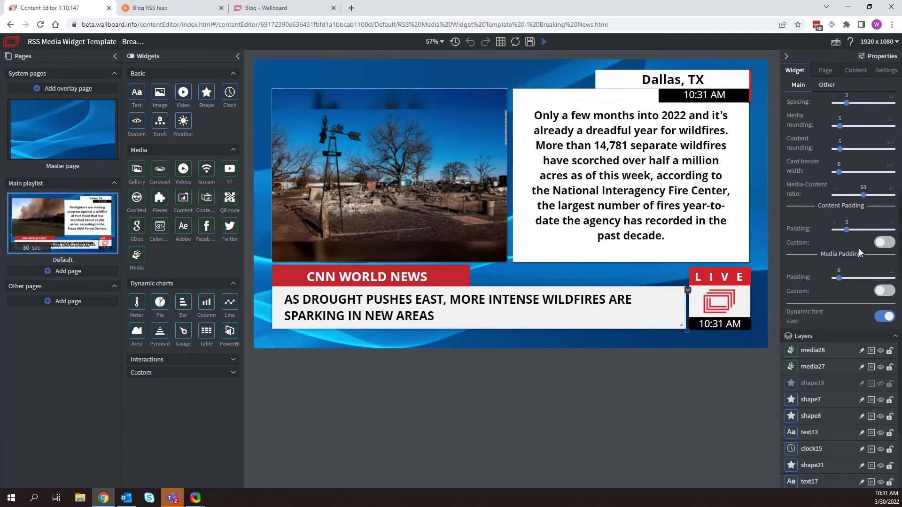
{"action": "scroll", "coordinate": [859, 249], "scroll_direction": "down", "scroll_amount": 3}
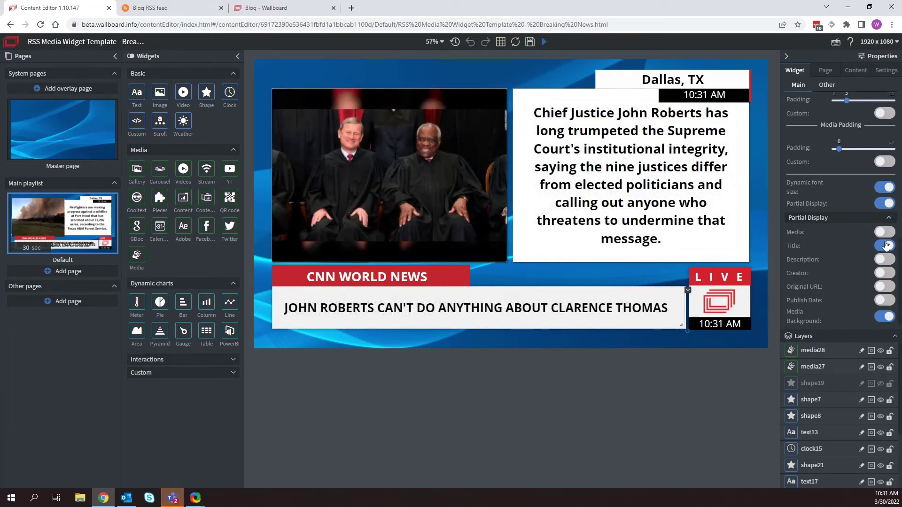
{"action": "left_click", "coordinate": [627, 201]}
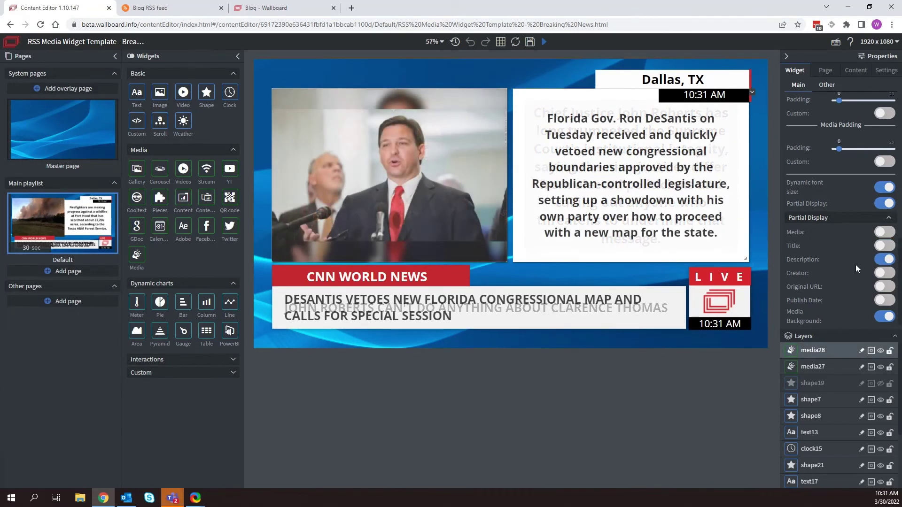
{"action": "left_click", "coordinate": [418, 189]}
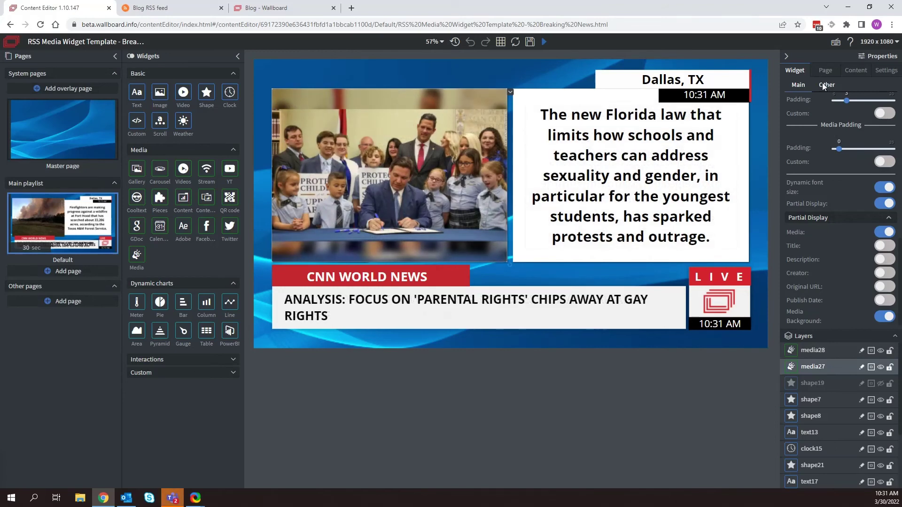
{"action": "left_click", "coordinate": [823, 84]}
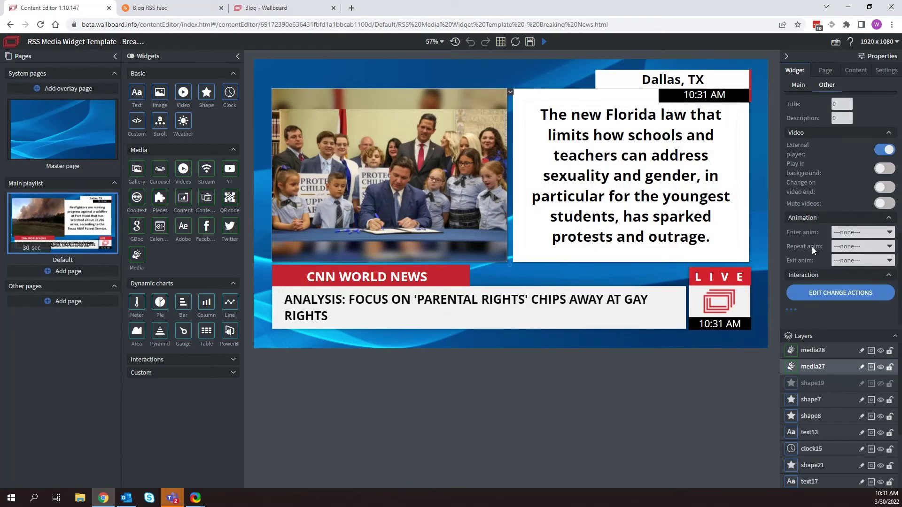
- Review the image widget's style settings, then select the story description panel
{"action": "scroll", "coordinate": [812, 224], "scroll_direction": "down", "scroll_amount": 8}
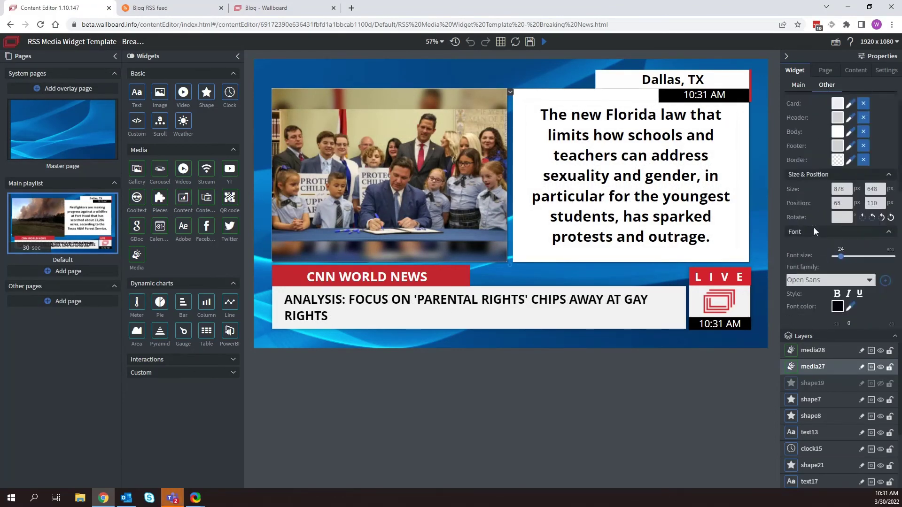
{"action": "scroll", "coordinate": [819, 157], "scroll_direction": "up", "scroll_amount": 5}
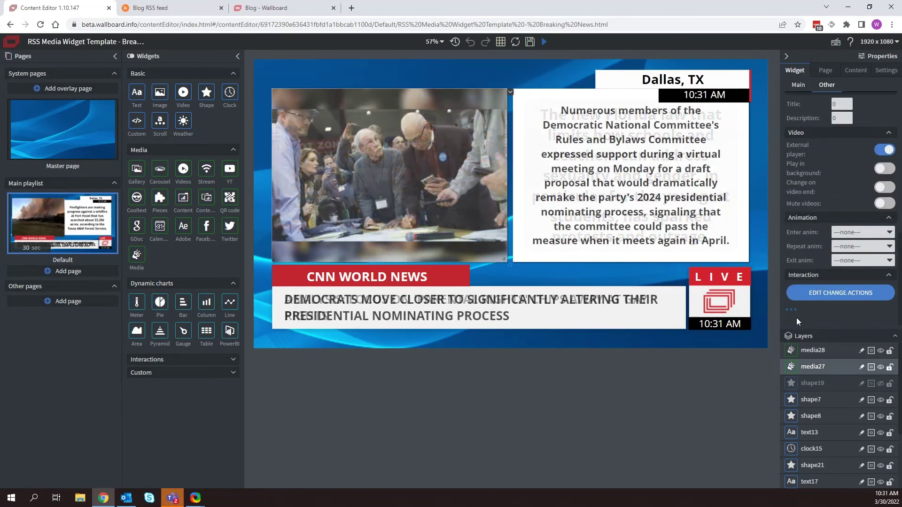
{"action": "scroll", "coordinate": [853, 261], "scroll_direction": "down", "scroll_amount": 3}
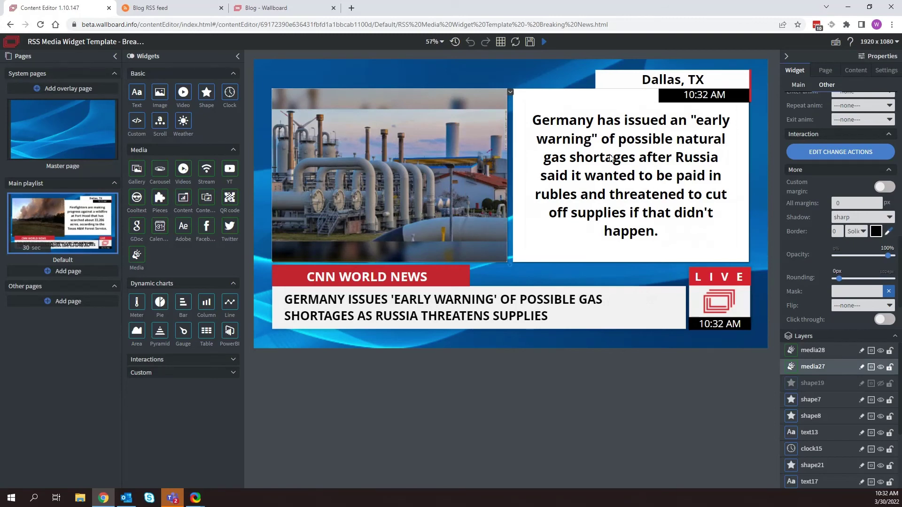
{"action": "left_click", "coordinate": [631, 116]}
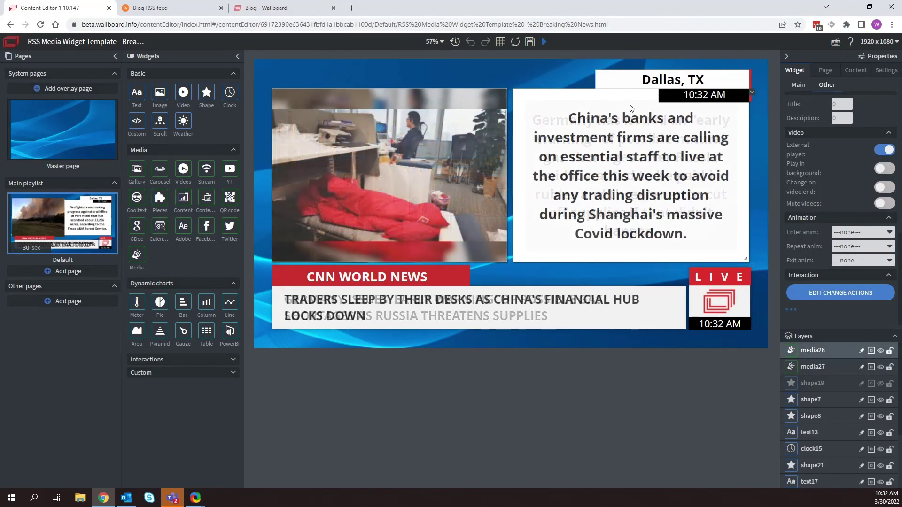
- Select the bottom headline ticker and review its style settings
{"action": "left_click", "coordinate": [321, 307]}
{"action": "scroll", "coordinate": [844, 215], "scroll_direction": "up", "scroll_amount": 3}
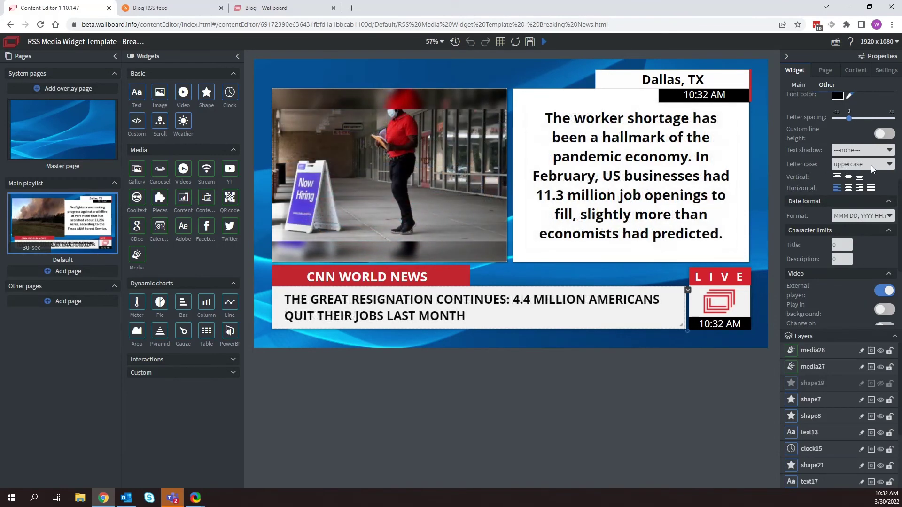
{"action": "scroll", "coordinate": [784, 188], "scroll_direction": "up", "scroll_amount": 4}
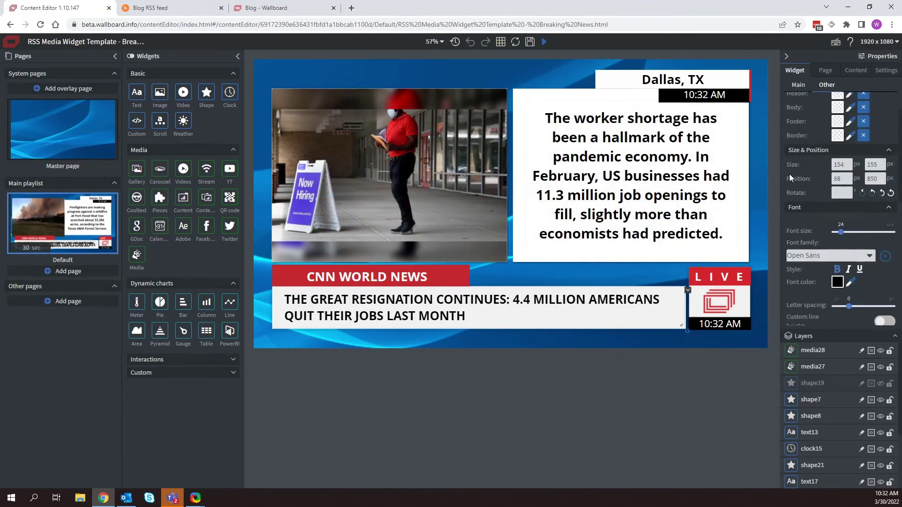
{"action": "scroll", "coordinate": [885, 222], "scroll_direction": "up", "scroll_amount": 2}
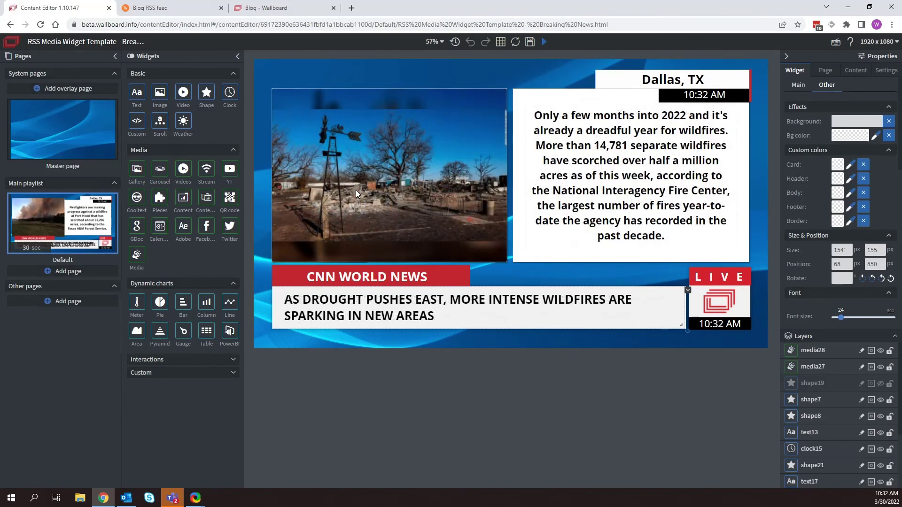
{"action": "scroll", "coordinate": [850, 149], "scroll_direction": "down", "scroll_amount": 5}
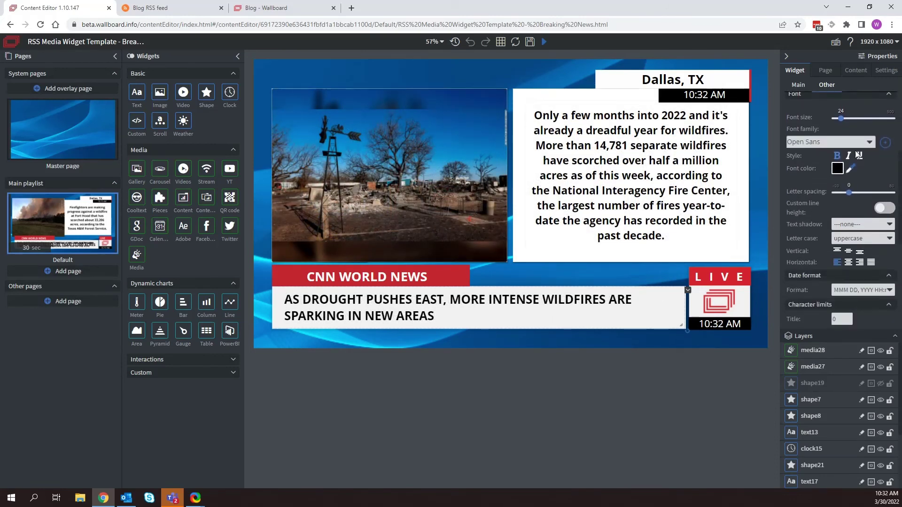
{"action": "scroll", "coordinate": [858, 159], "scroll_direction": "down", "scroll_amount": 3}
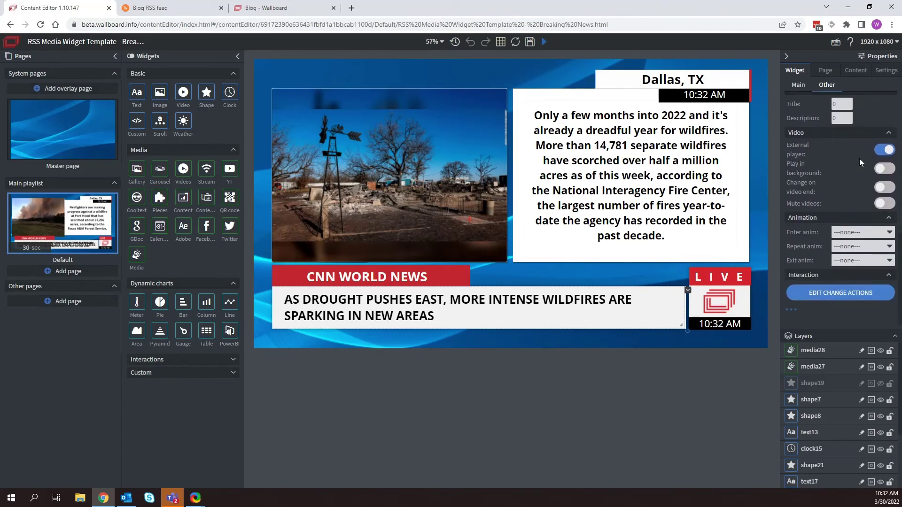
{"action": "scroll", "coordinate": [859, 158], "scroll_direction": "up", "scroll_amount": 6}
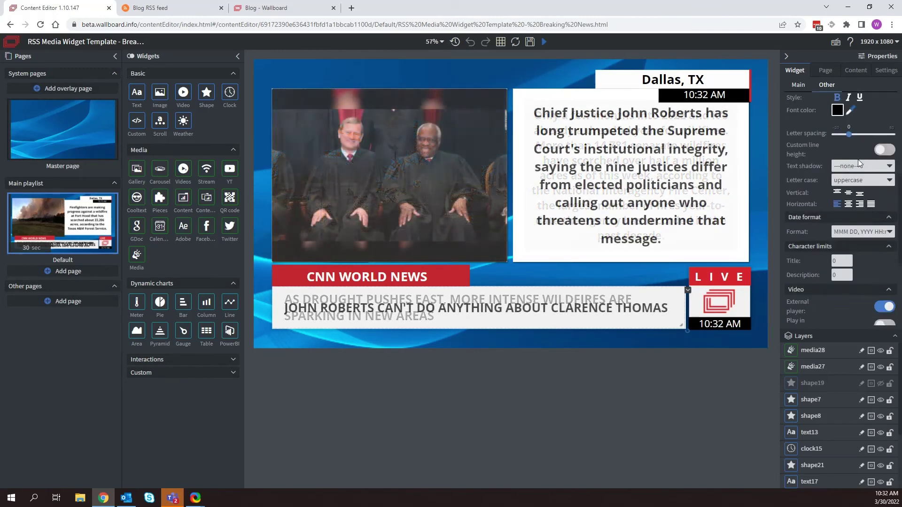
{"action": "scroll", "coordinate": [857, 163], "scroll_direction": "up", "scroll_amount": 3}
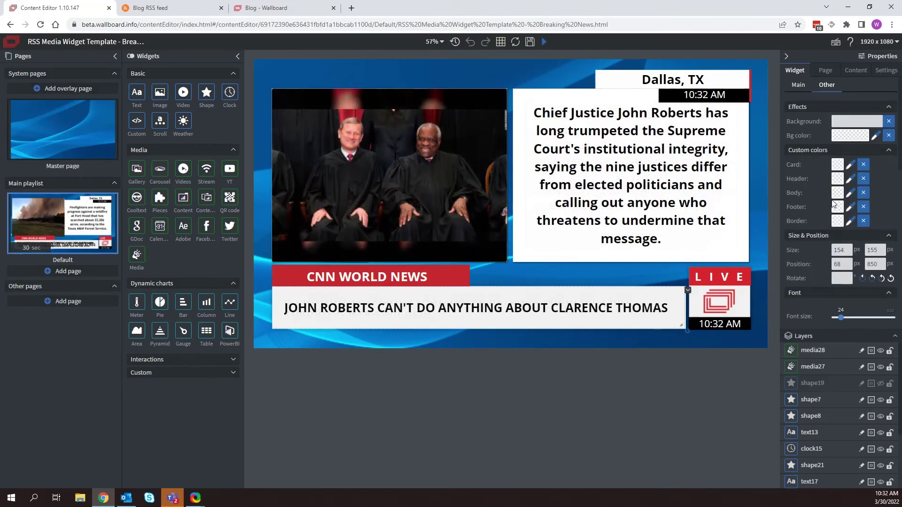
{"action": "left_click", "coordinate": [799, 89]}
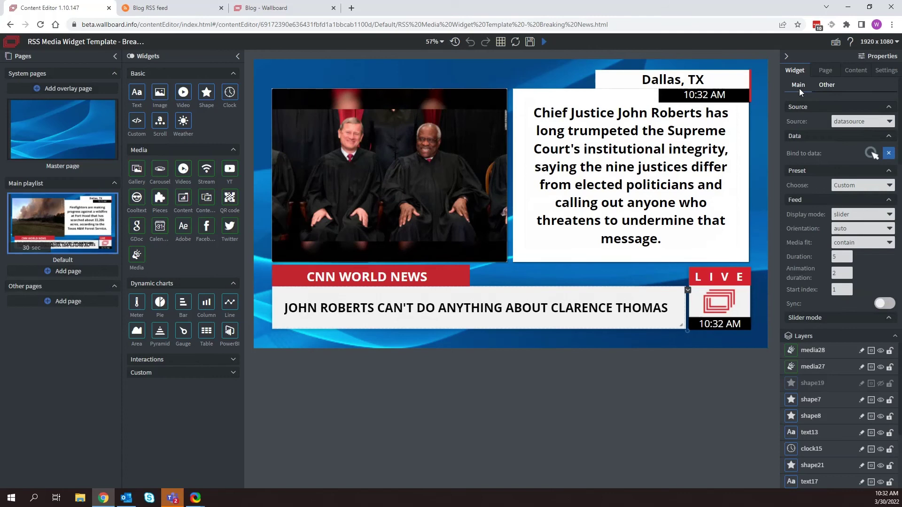
{"action": "scroll", "coordinate": [808, 169], "scroll_direction": "up", "scroll_amount": 3}
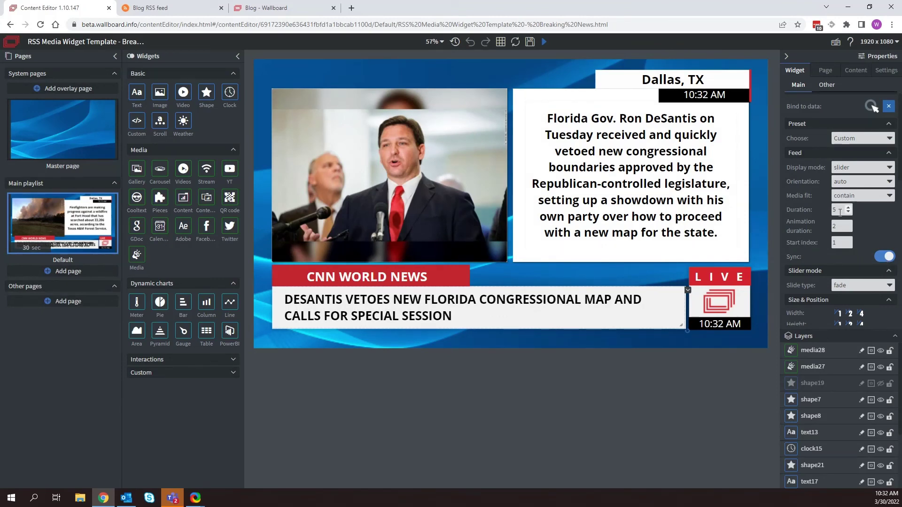
{"action": "right_click", "coordinate": [839, 212]}
{"action": "left_click", "coordinate": [639, 162]}
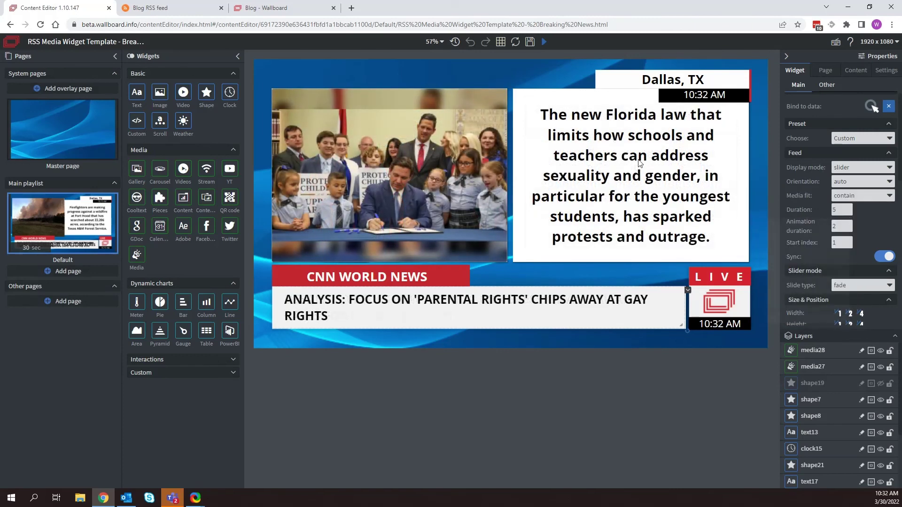
{"action": "left_click", "coordinate": [638, 163]}
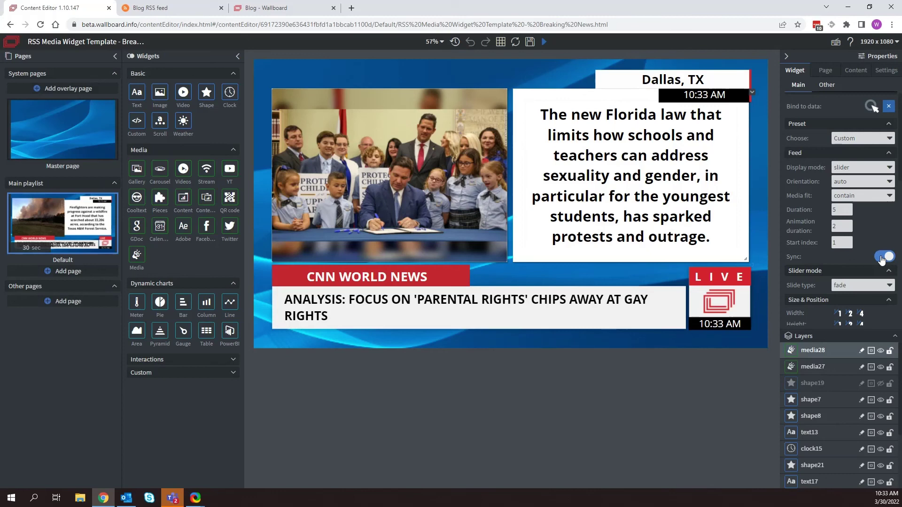
{"action": "left_click", "coordinate": [375, 177]}
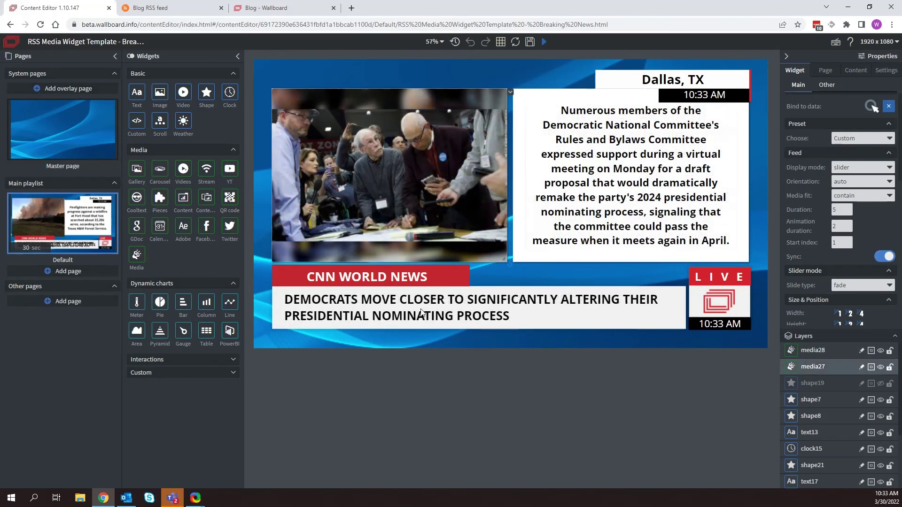
{"action": "left_click", "coordinate": [421, 313]}
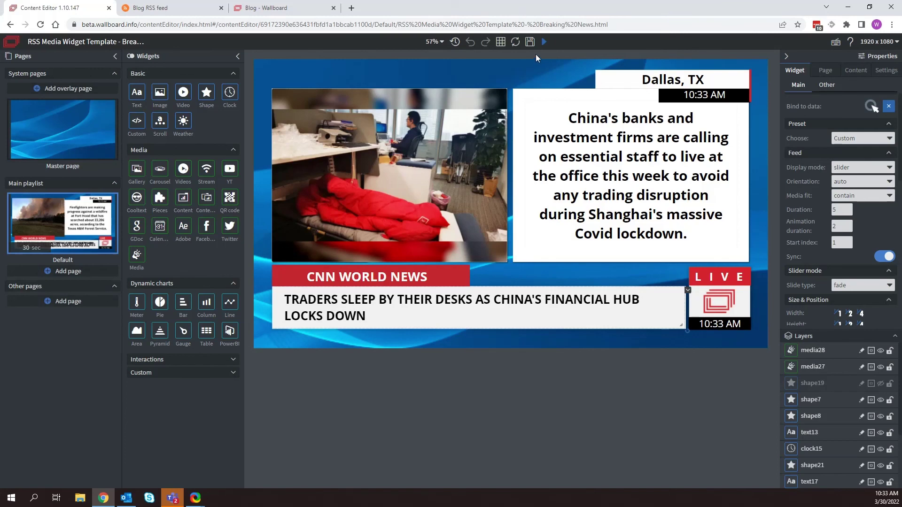
- Bring up the toolbar's Preview options for the Breaking News template
{"action": "mouse_move", "coordinate": [544, 43]}
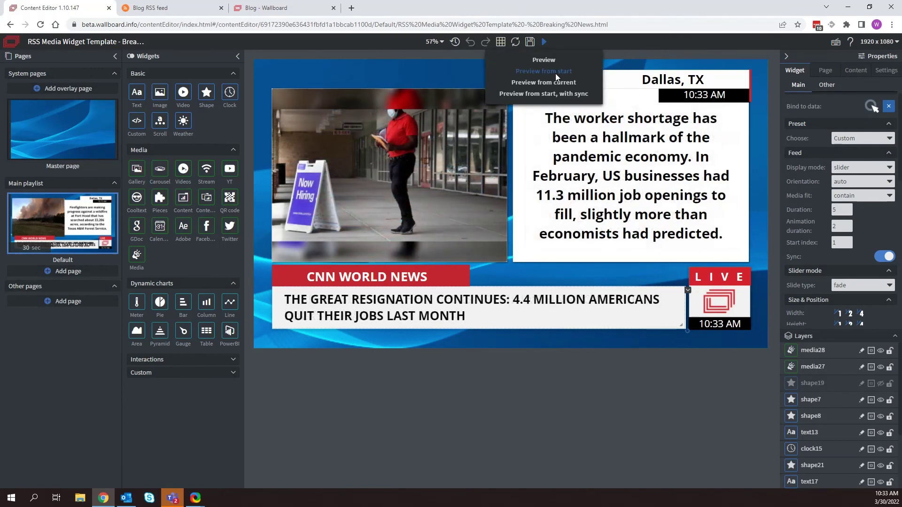